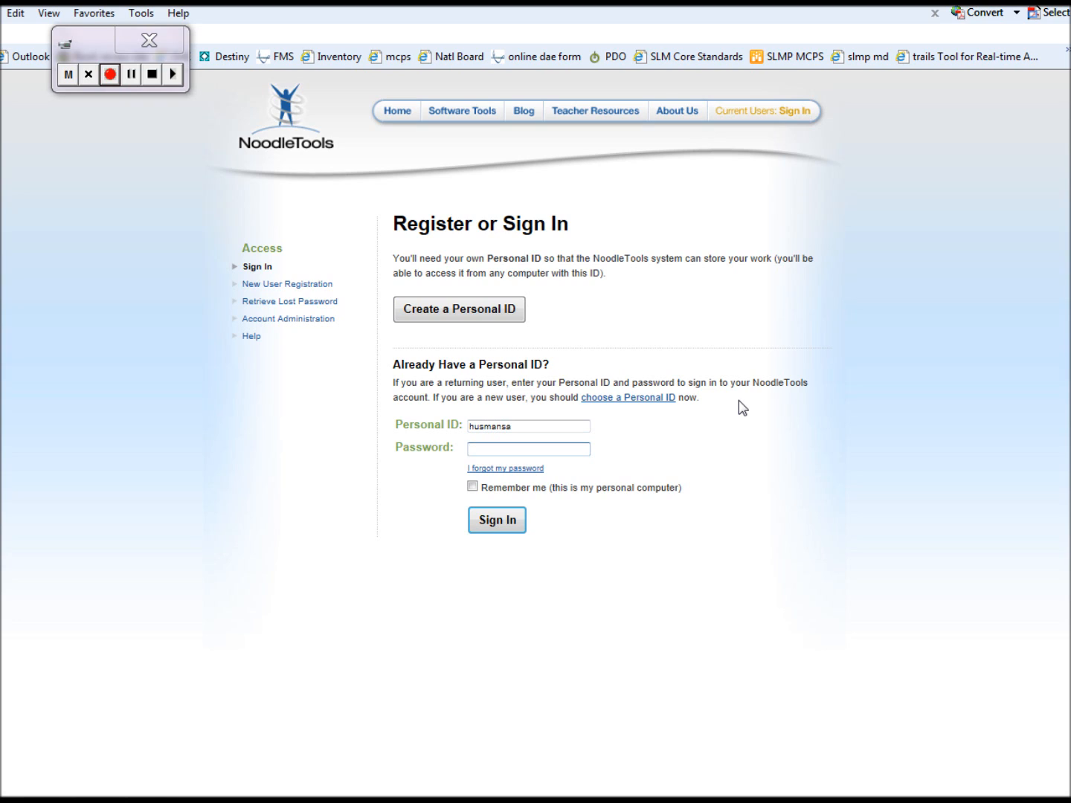
Try to sign in to NoodleTools with the existing personal ID by entering the account password.
{"action": "type", "text": "•••••••••••"}
{"action": "left_click", "coordinate": [495, 520]}
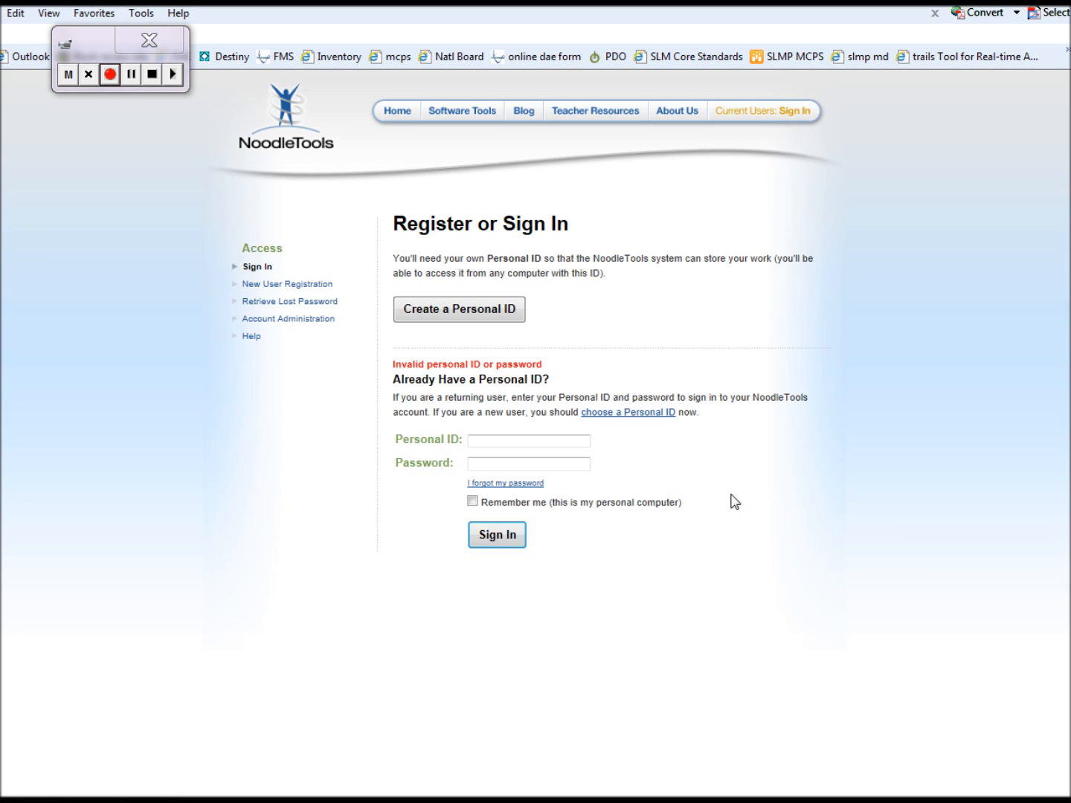
{"action": "left_click_drag", "start_coordinate": [546, 485], "coordinate": [451, 485]}
{"action": "left_click", "coordinate": [437, 553]}
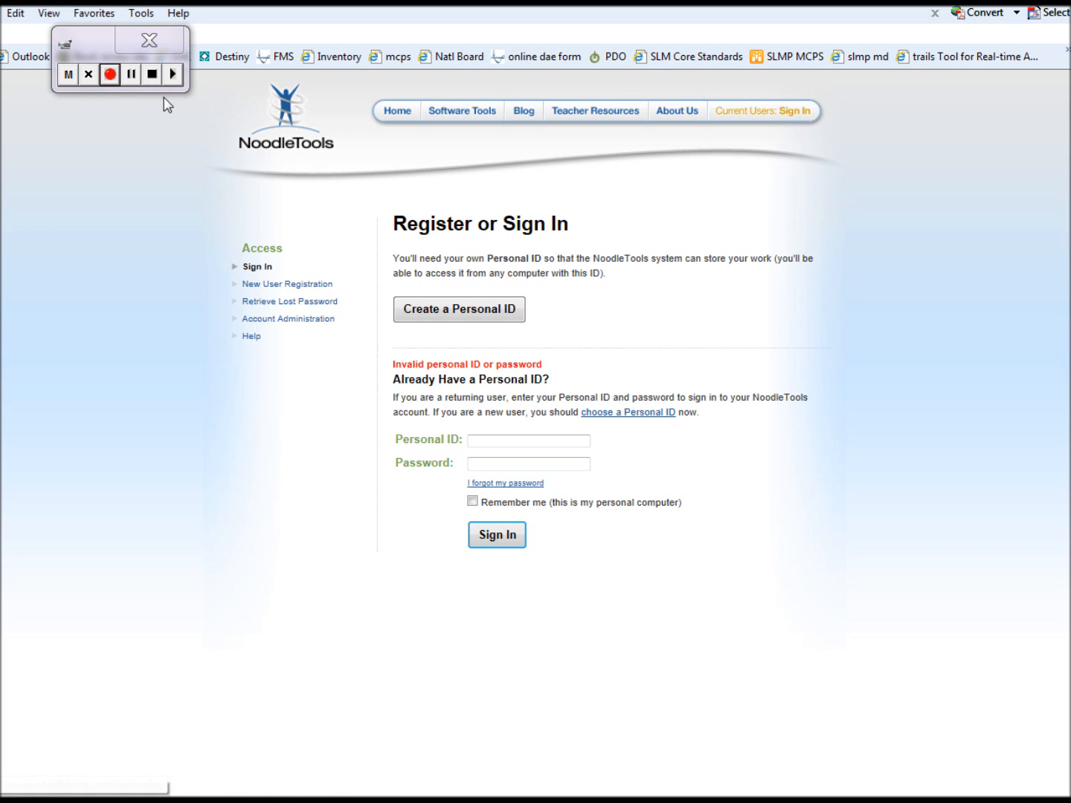
{"action": "left_click", "coordinate": [111, 74]}
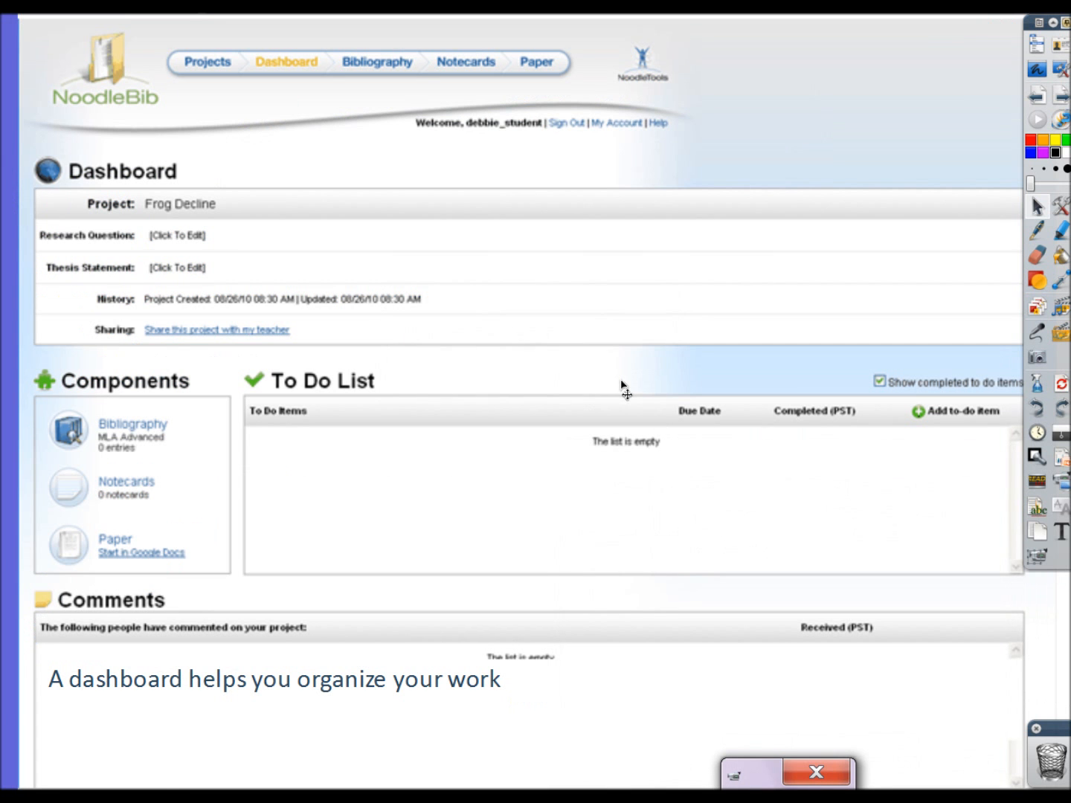
Page through the dashboard slides on research focus, student collaboration, components, to-do list, instructor comments and beginning citations.
{"action": "left_click", "coordinate": [1061, 100]}
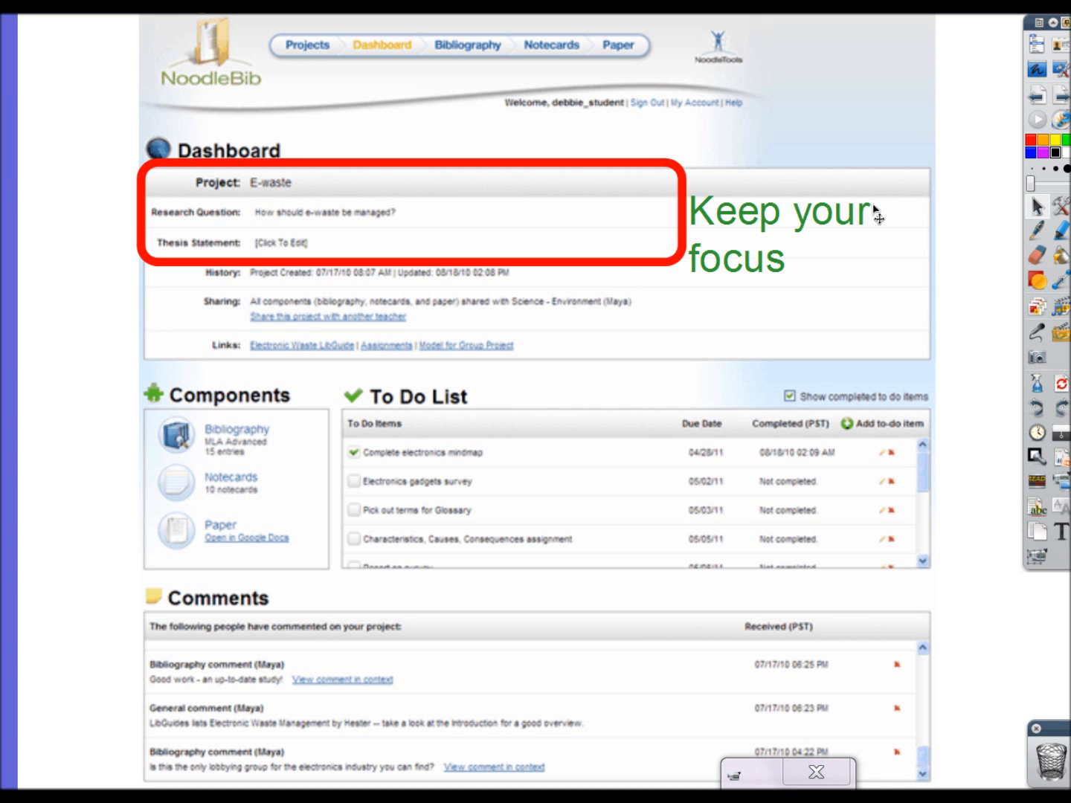
{"action": "left_click", "coordinate": [1064, 99]}
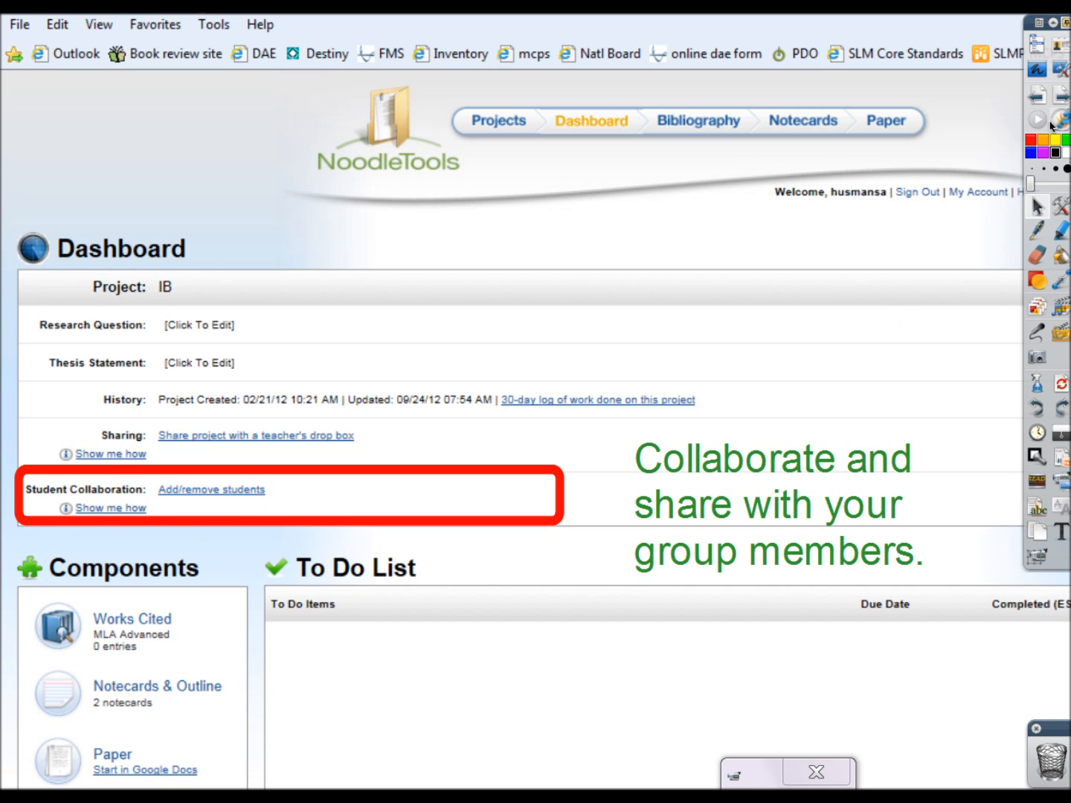
{"action": "left_click", "coordinate": [1056, 99]}
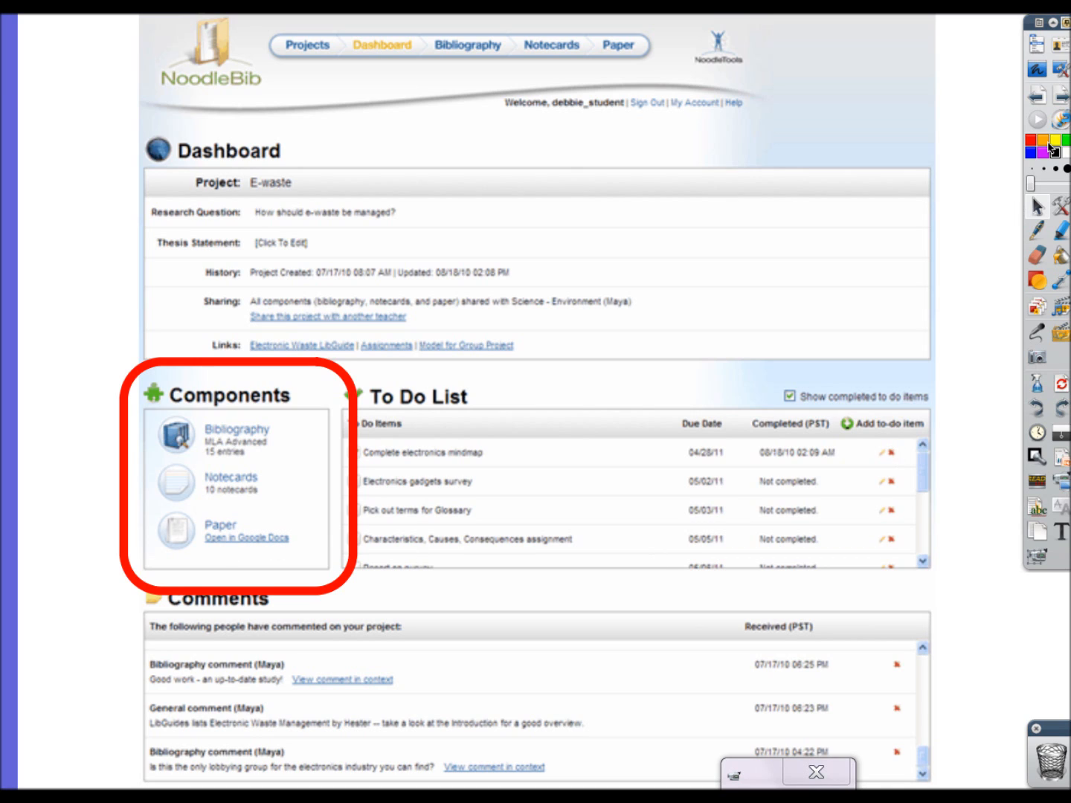
{"action": "left_click", "coordinate": [1065, 104]}
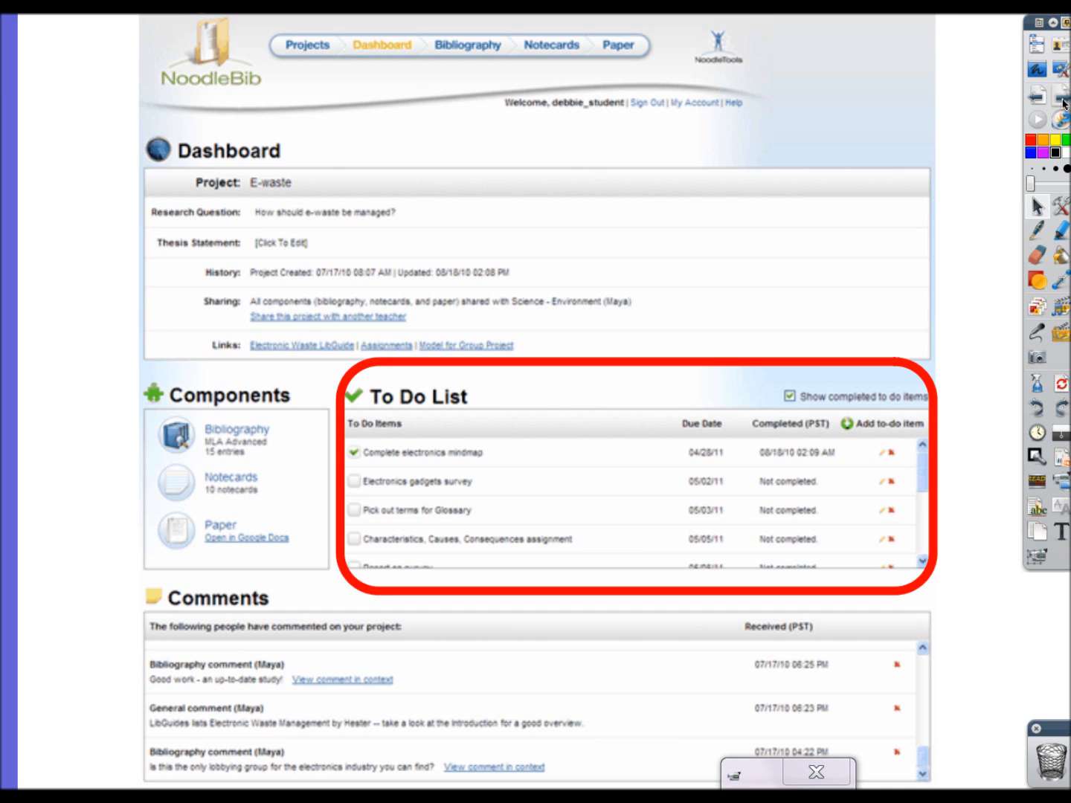
{"action": "left_click", "coordinate": [1066, 103]}
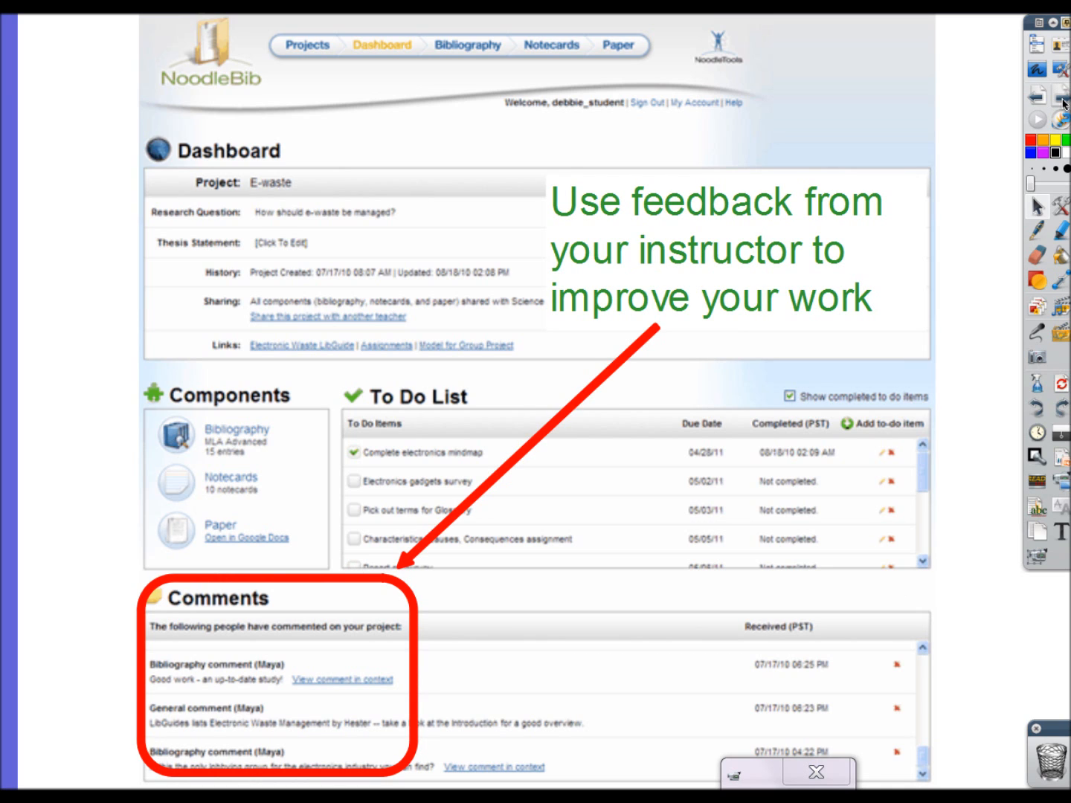
{"action": "left_click", "coordinate": [1066, 104]}
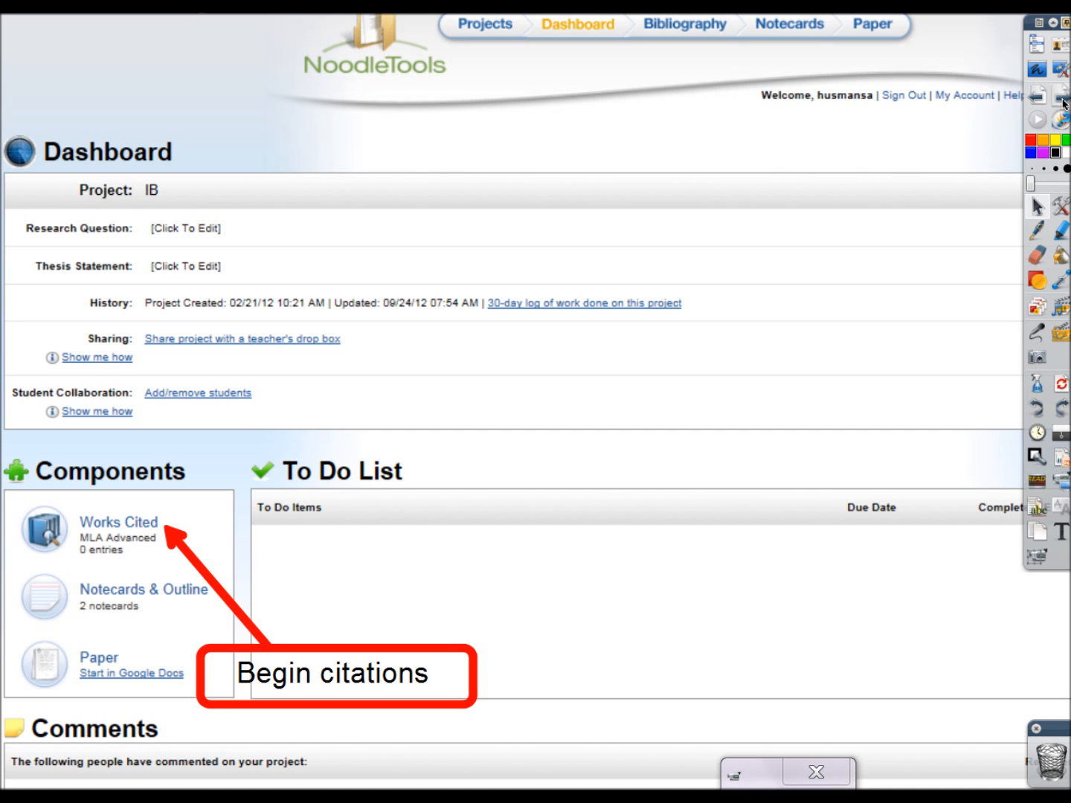
{"action": "left_click", "coordinate": [1065, 104]}
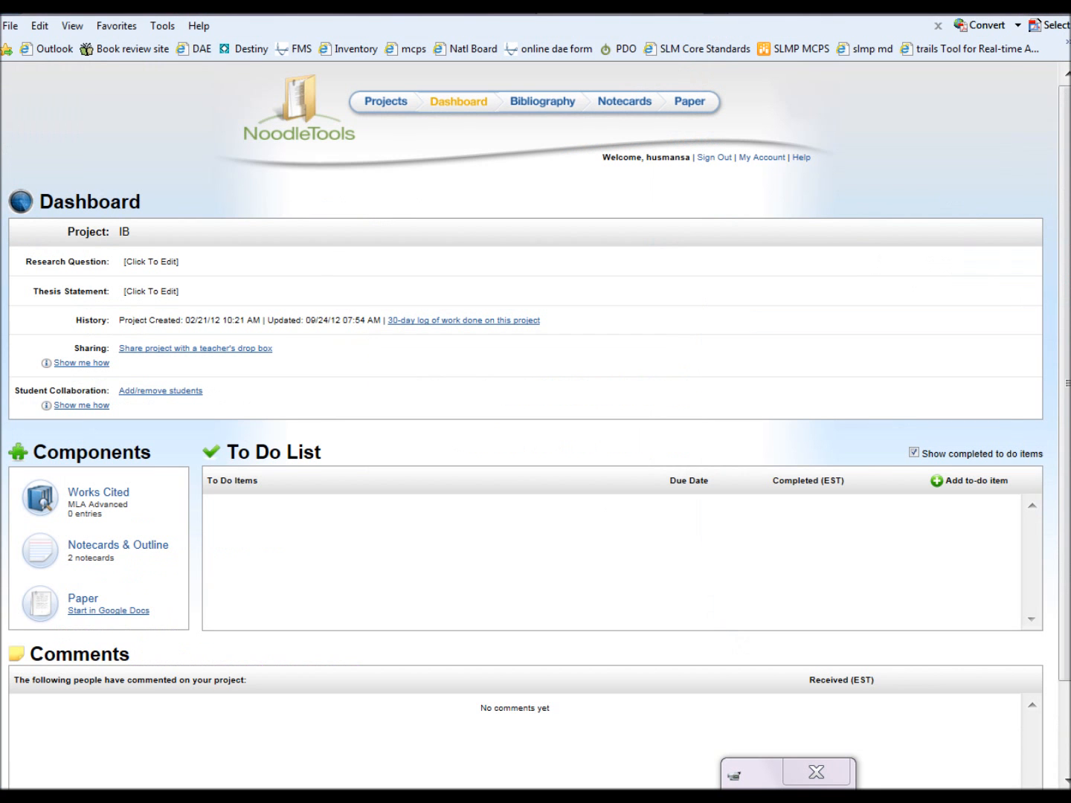
Open the IB project's Works Cited list and start a new citation of type Journal.
{"action": "left_click", "coordinate": [113, 495]}
{"action": "left_click", "coordinate": [289, 234]}
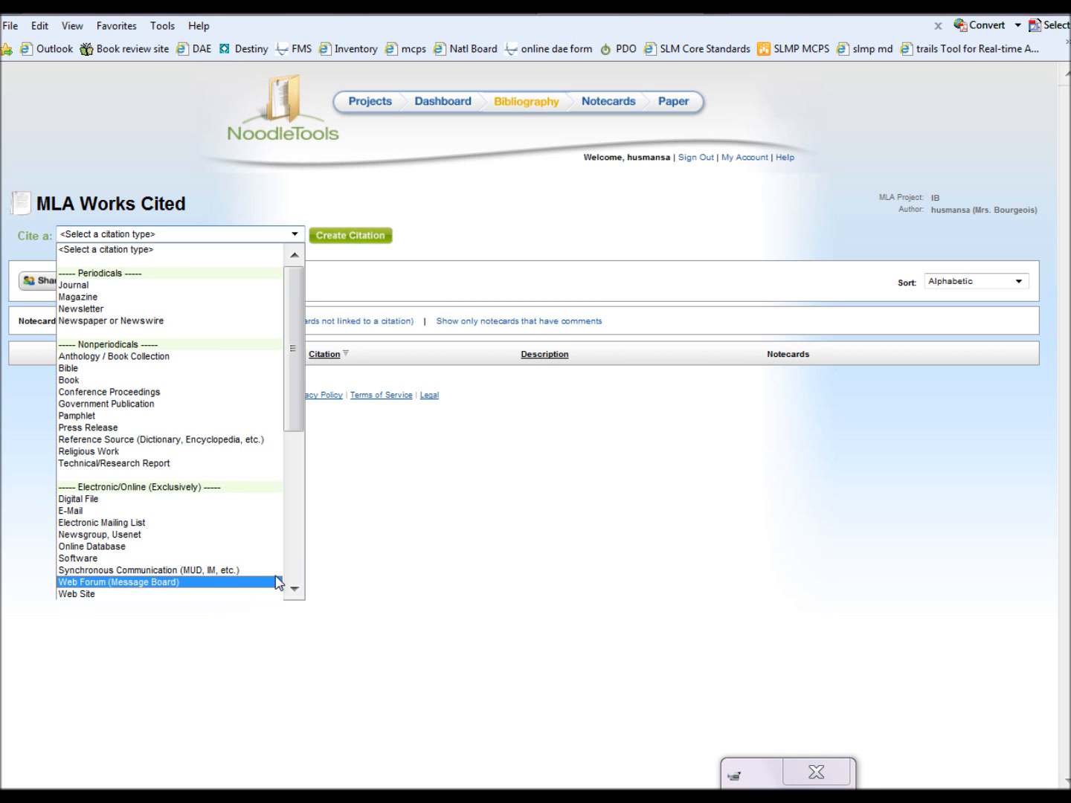
{"action": "left_click", "coordinate": [292, 557]}
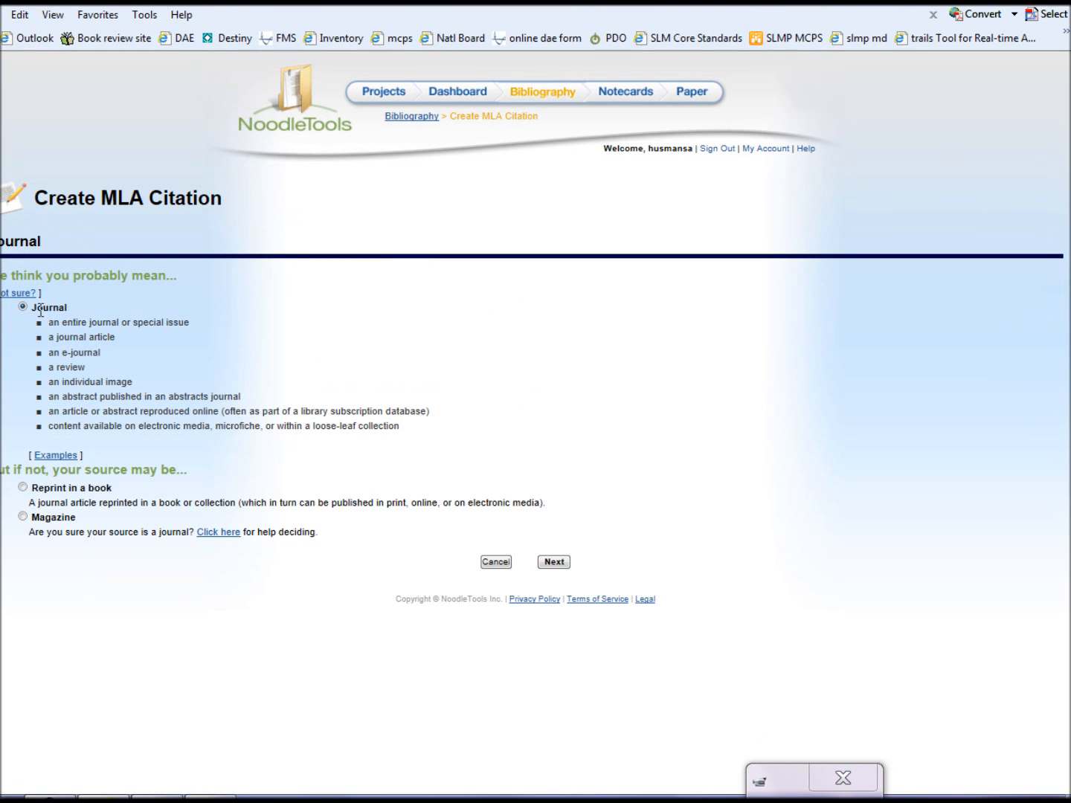
Compare Journal with the reprint and magazine alternatives, and continue with Journal as the source type.
{"action": "left_click_drag", "start_coordinate": [42, 313], "coordinate": [75, 352]}
{"action": "left_click_drag", "start_coordinate": [30, 488], "coordinate": [155, 514]}
{"action": "left_click_drag", "start_coordinate": [31, 517], "coordinate": [221, 529]}
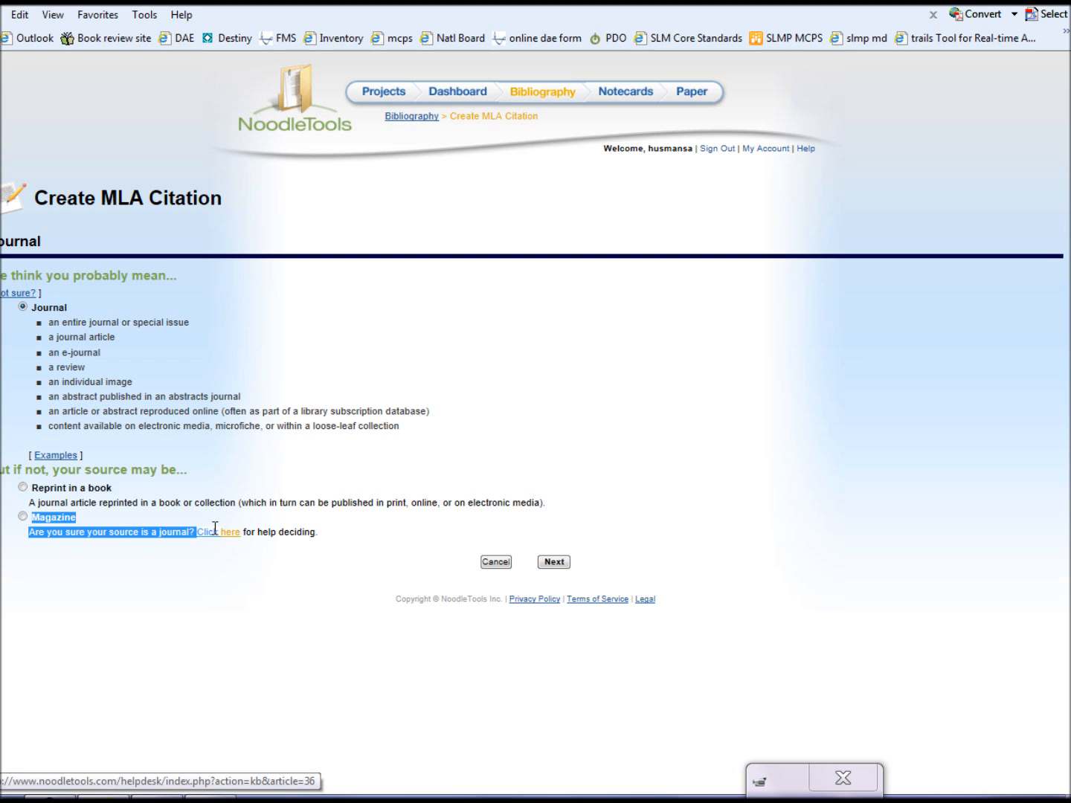
{"action": "left_click", "coordinate": [558, 563]}
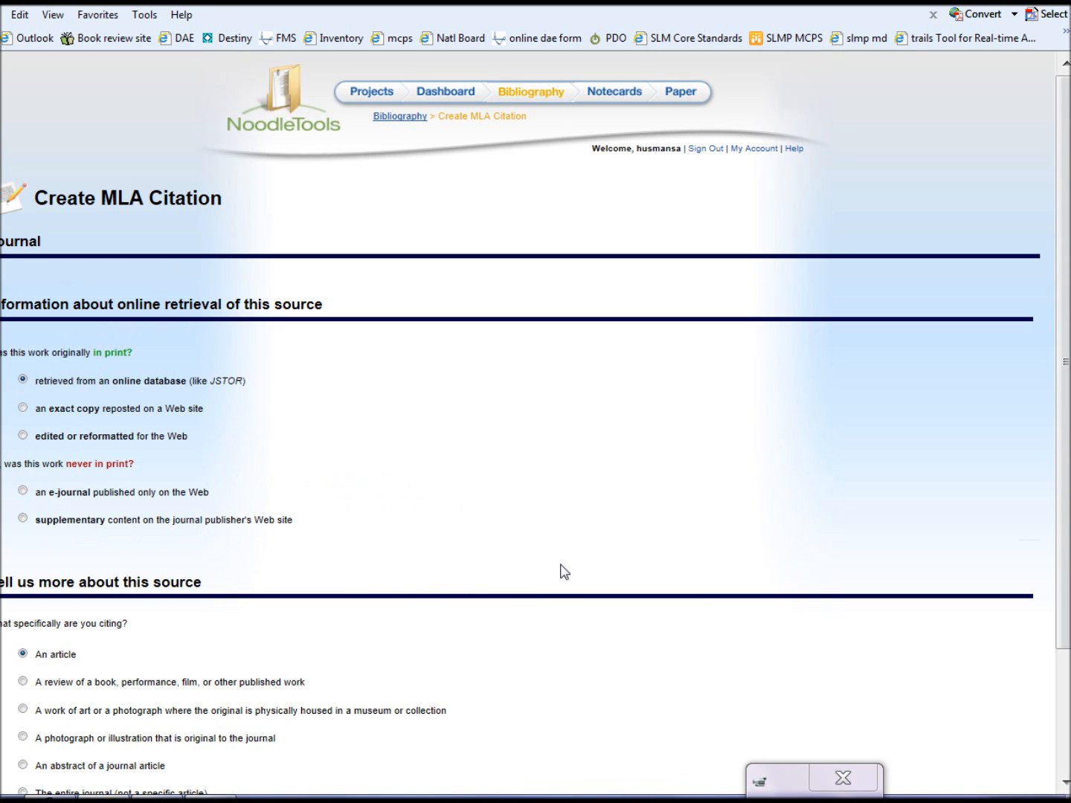
Specify the source as an article retrieved from an online database and continue to the citation form.
{"action": "left_click_drag", "start_coordinate": [62, 381], "coordinate": [244, 378]}
{"action": "left_click", "coordinate": [230, 393]}
{"action": "scroll", "coordinate": [230, 394], "scroll_direction": "down", "scroll_amount": 2}
{"action": "scroll", "coordinate": [232, 416], "scroll_direction": "up", "scroll_amount": 1}
{"action": "scroll", "coordinate": [364, 550], "scroll_direction": "down", "scroll_amount": 2}
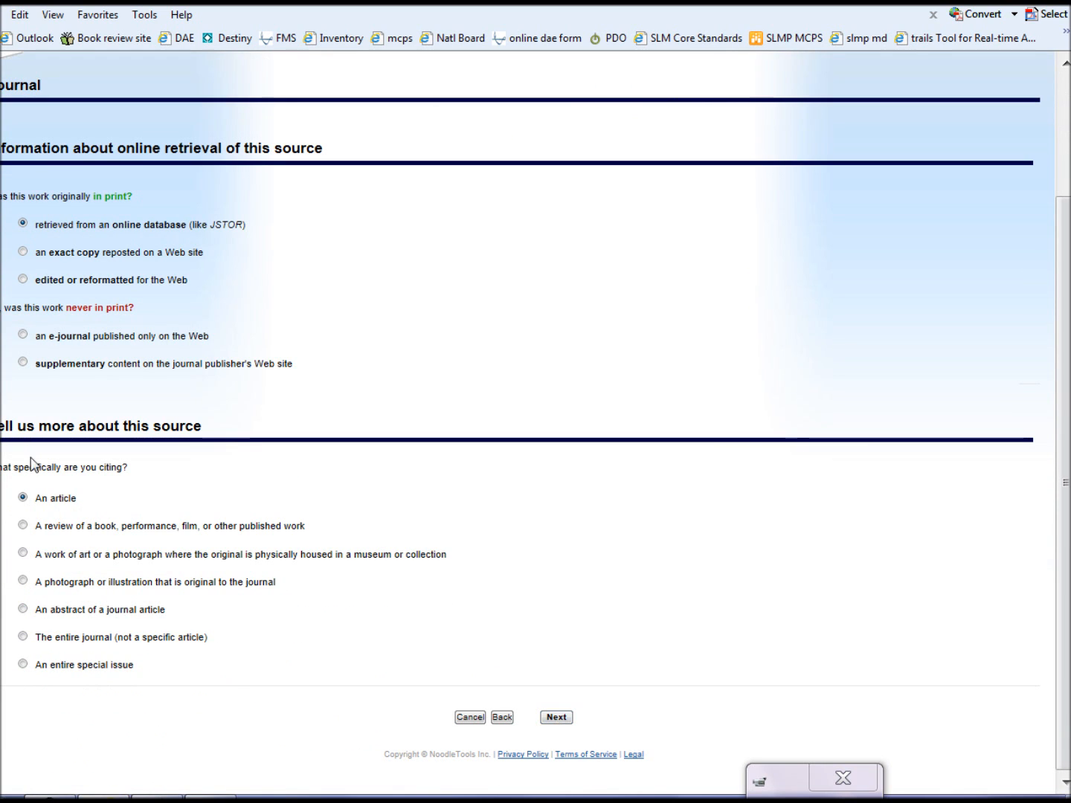
{"action": "left_click_drag", "start_coordinate": [43, 504], "coordinate": [84, 501]}
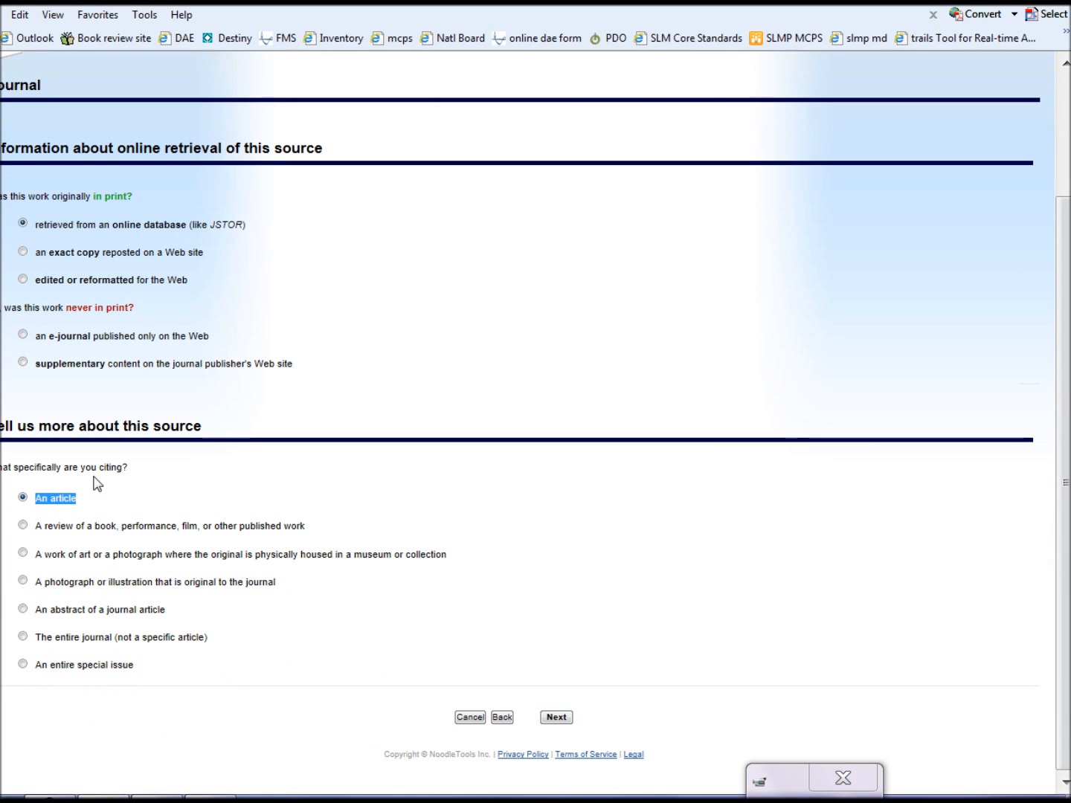
{"action": "left_click", "coordinate": [157, 223]}
{"action": "left_click", "coordinate": [564, 723]}
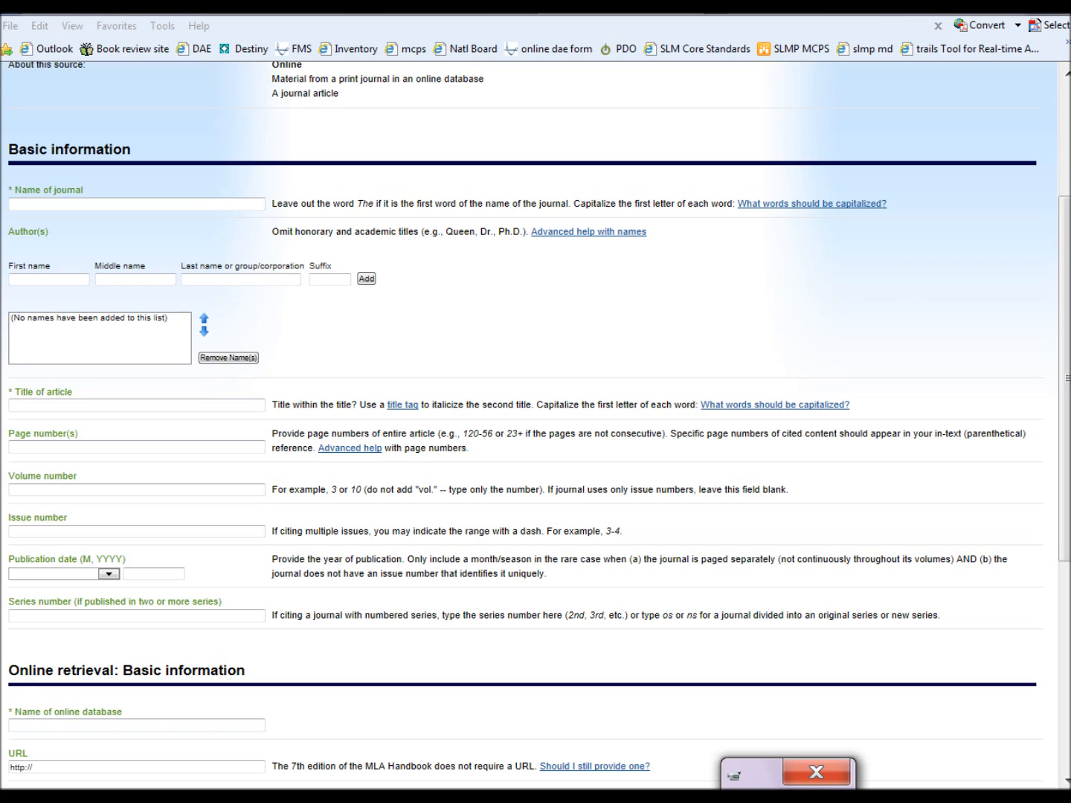
Review the journal citation form's fields and read the help on whether to provide a URL.
{"action": "left_click", "coordinate": [65, 444]}
{"action": "scroll", "coordinate": [418, 572], "scroll_direction": "down", "scroll_amount": 3}
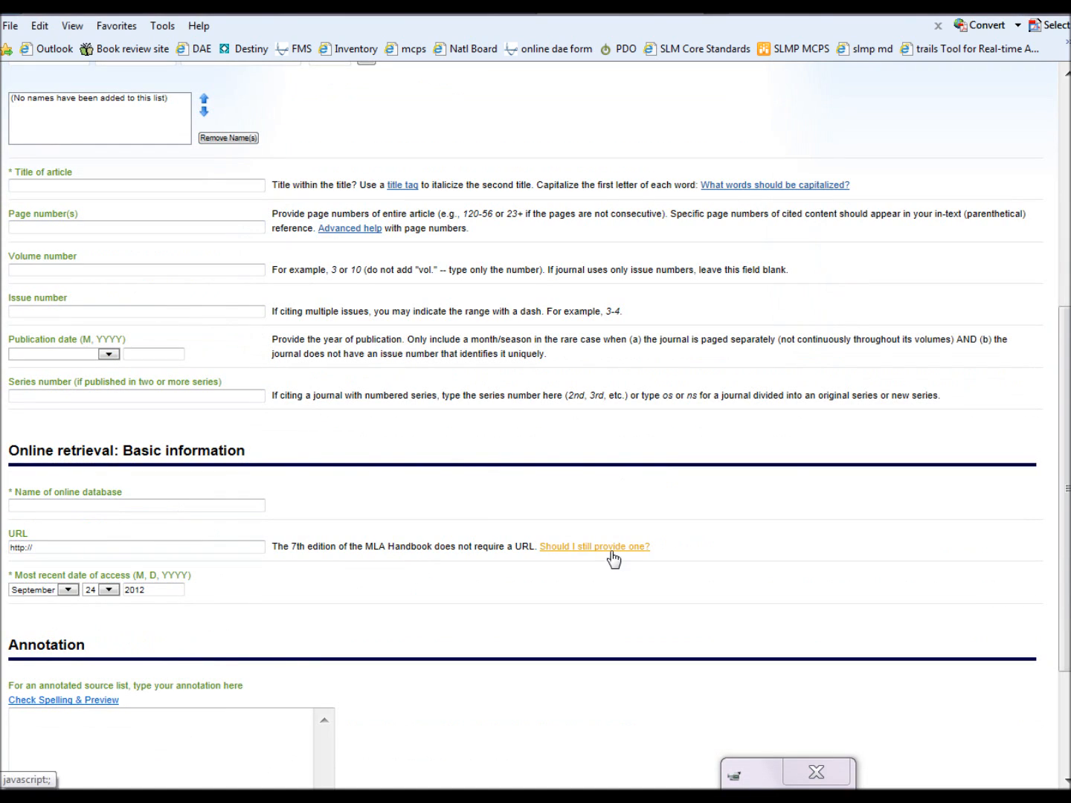
{"action": "left_click", "coordinate": [605, 557]}
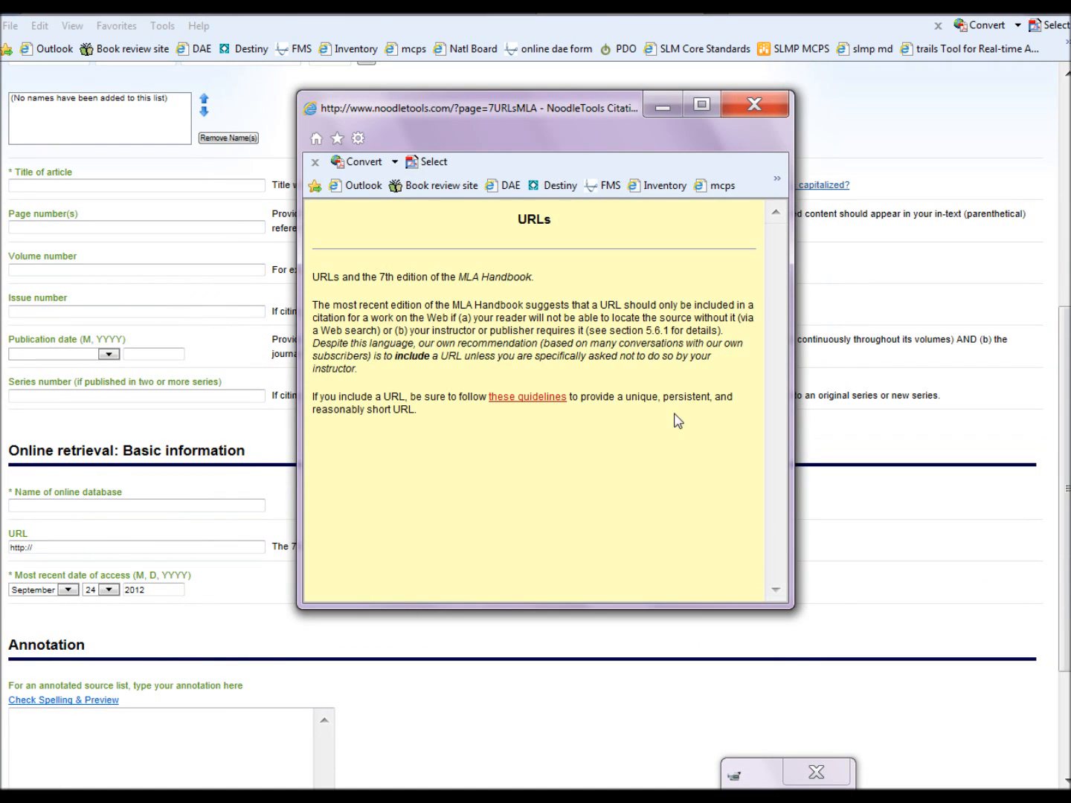
{"action": "left_click", "coordinate": [757, 104]}
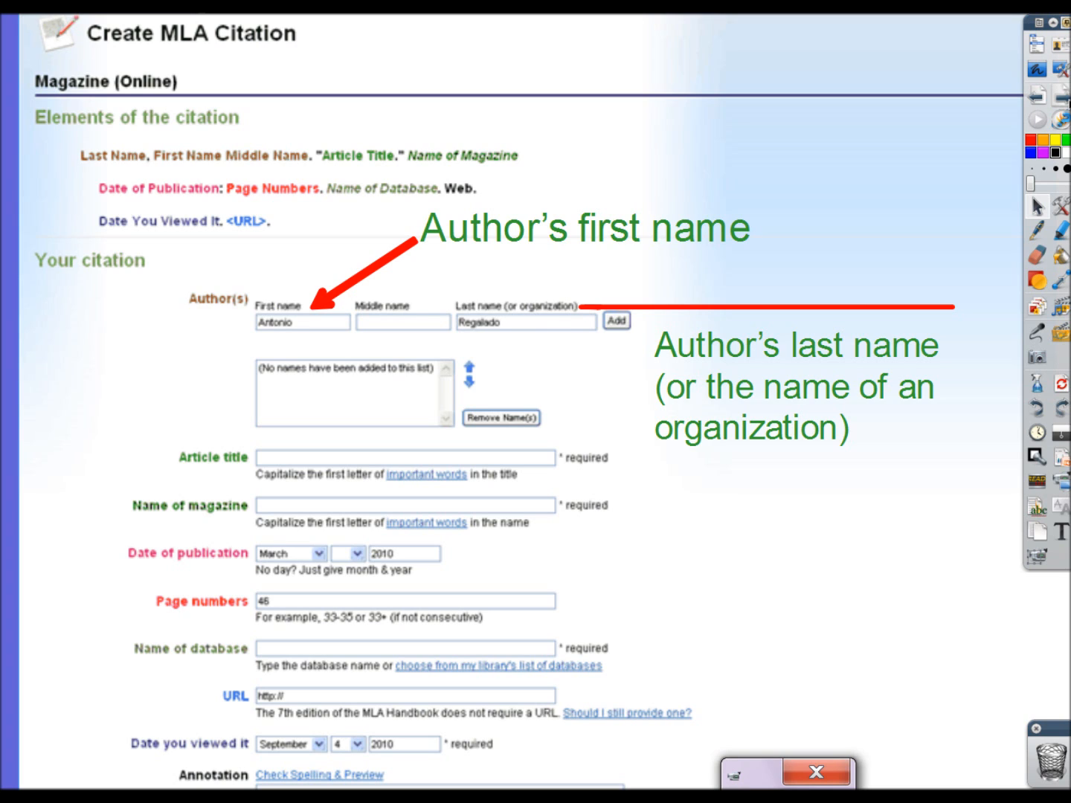
Page through the slides on copying and pasting citation details and getting help with title capitalization.
{"action": "left_click", "coordinate": [1069, 103]}
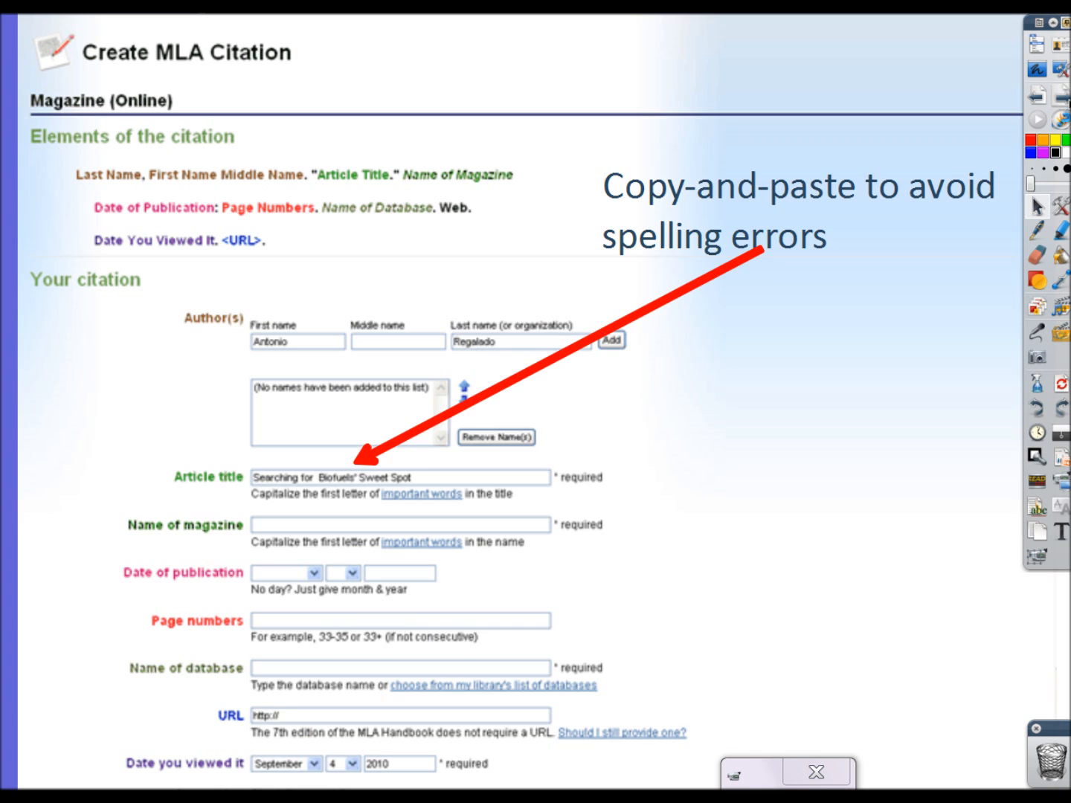
{"action": "left_click", "coordinate": [1068, 101]}
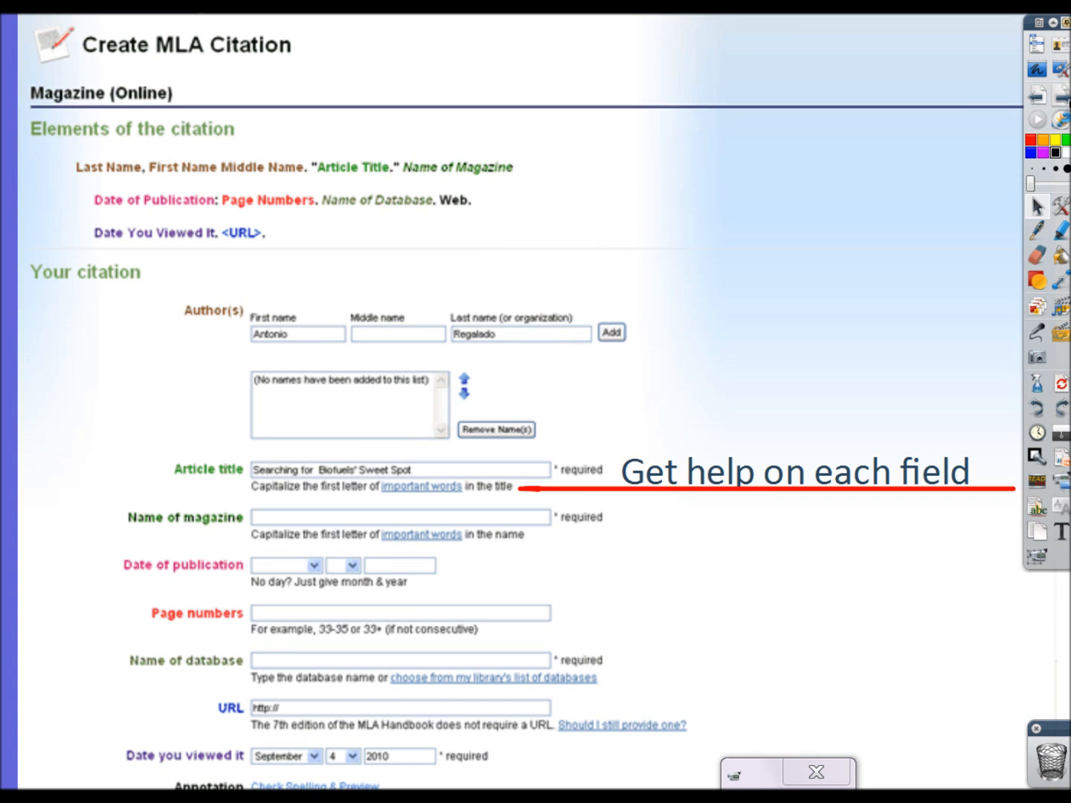
{"action": "left_click", "coordinate": [1068, 101]}
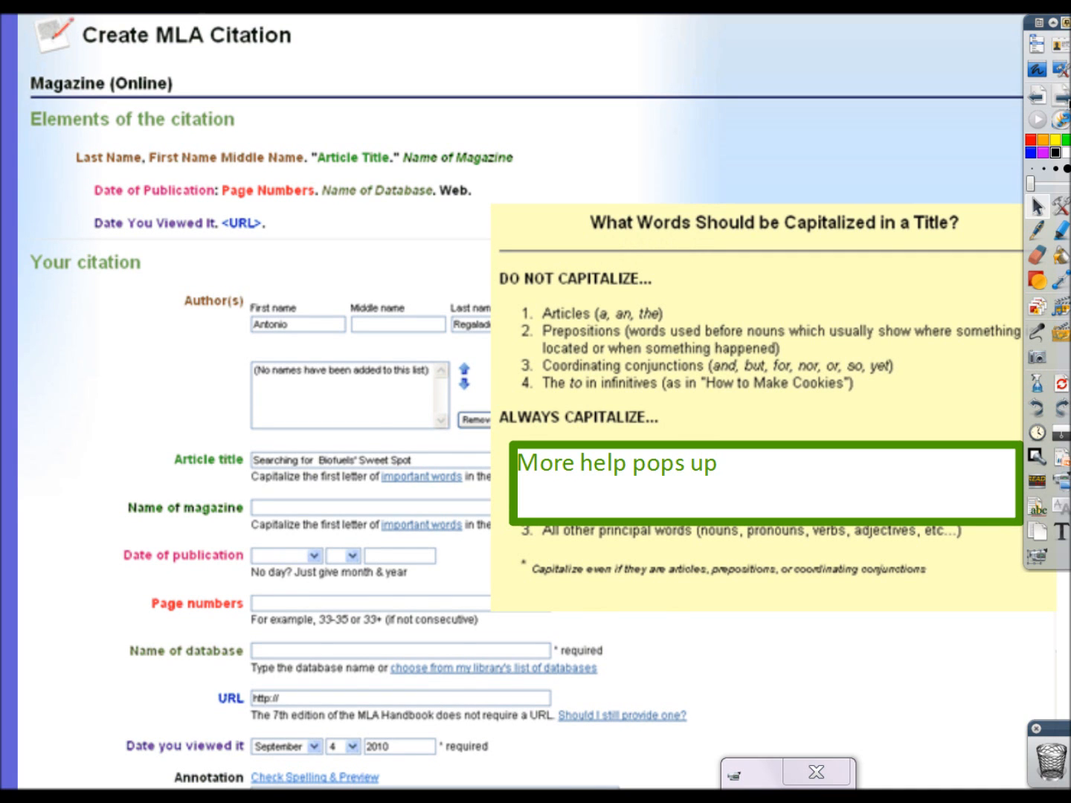
{"action": "left_click", "coordinate": [1068, 101]}
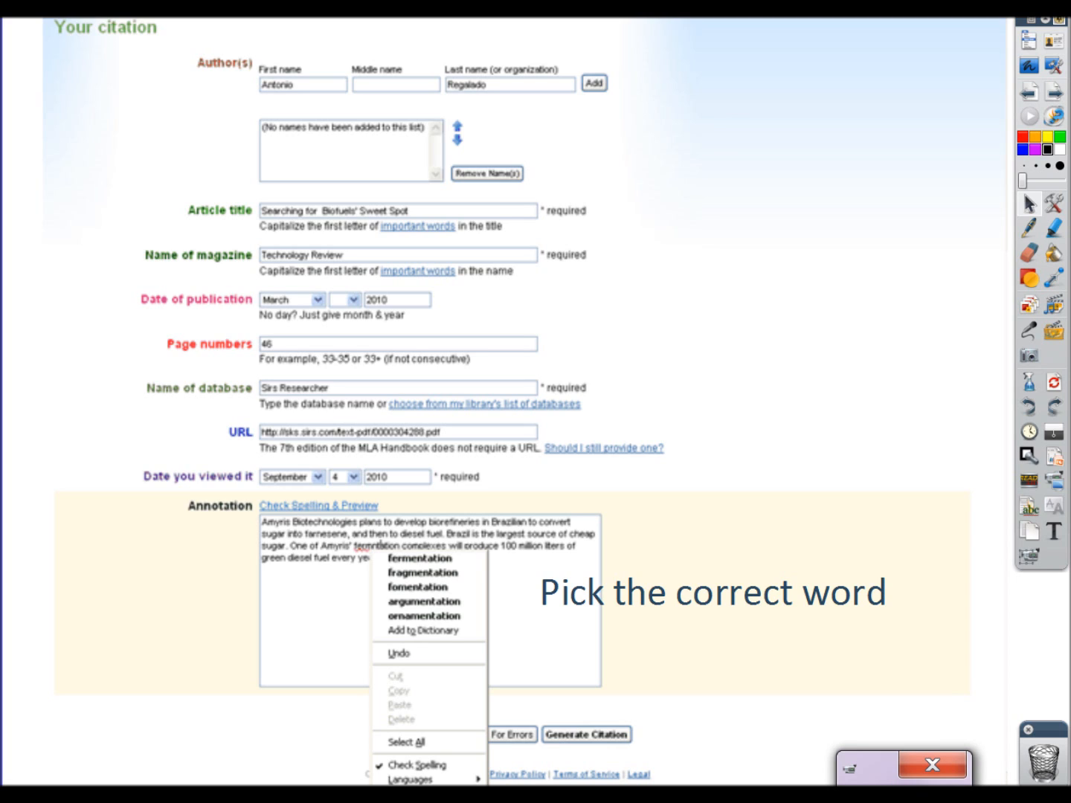
Page through the slides on correcting annotation spelling, checking for errors, reviewing the finished citation and editing it again.
{"action": "left_click", "coordinate": [1054, 95]}
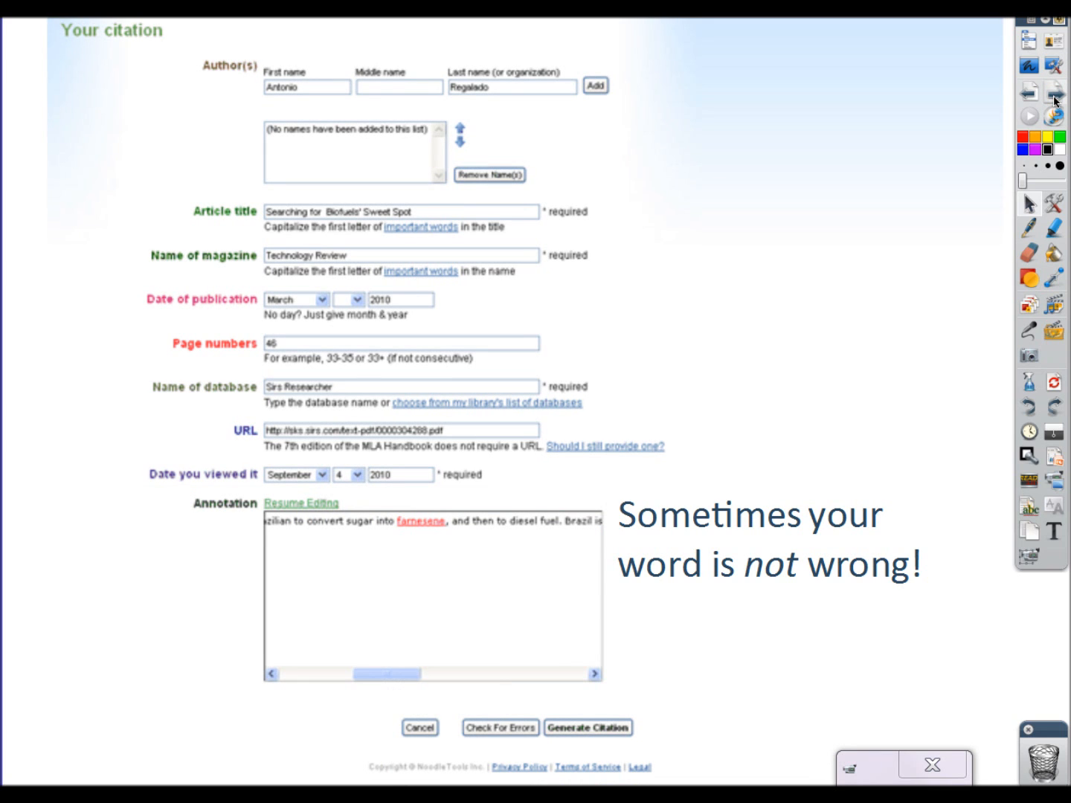
{"action": "left_click", "coordinate": [1054, 97]}
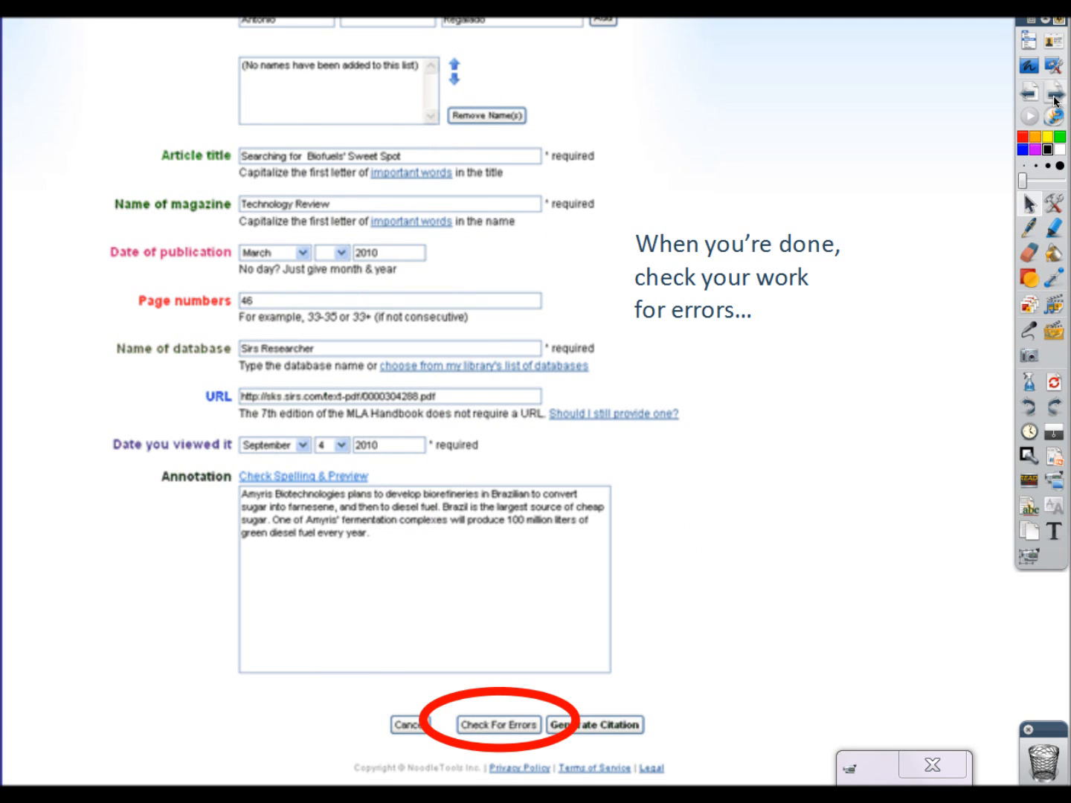
{"action": "left_click", "coordinate": [1055, 96]}
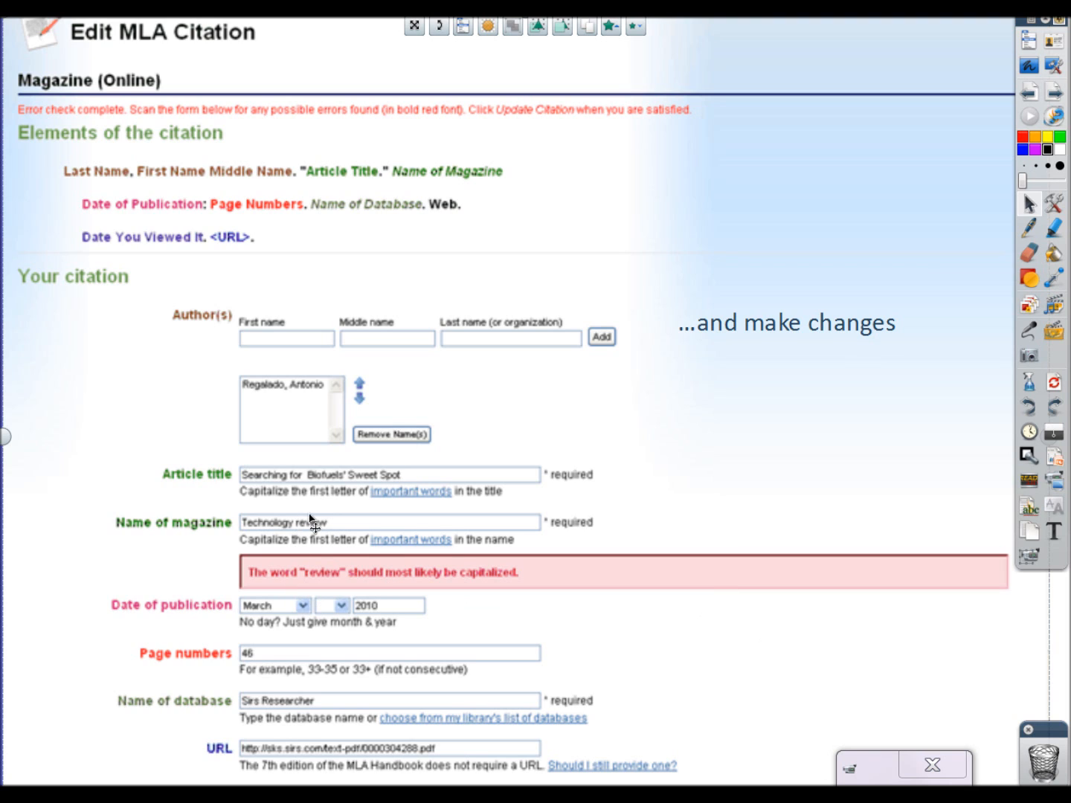
{"action": "left_click", "coordinate": [1055, 95]}
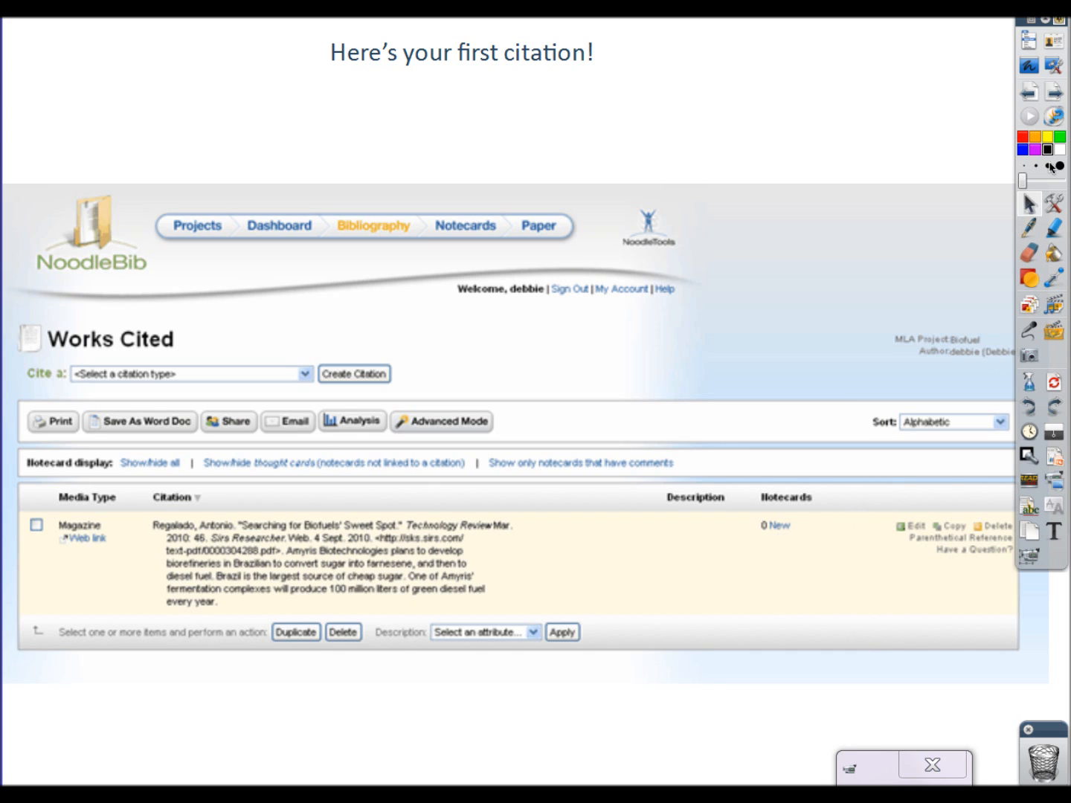
{"action": "left_click", "coordinate": [1049, 98]}
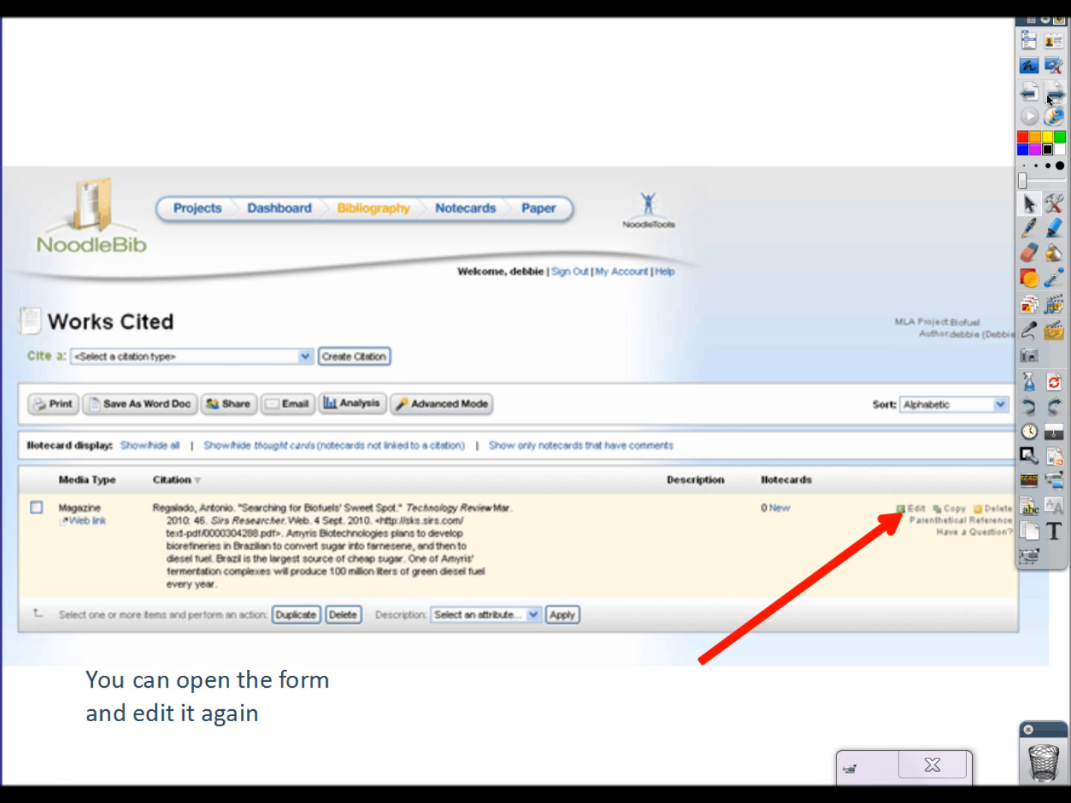
{"action": "left_click", "coordinate": [1049, 99]}
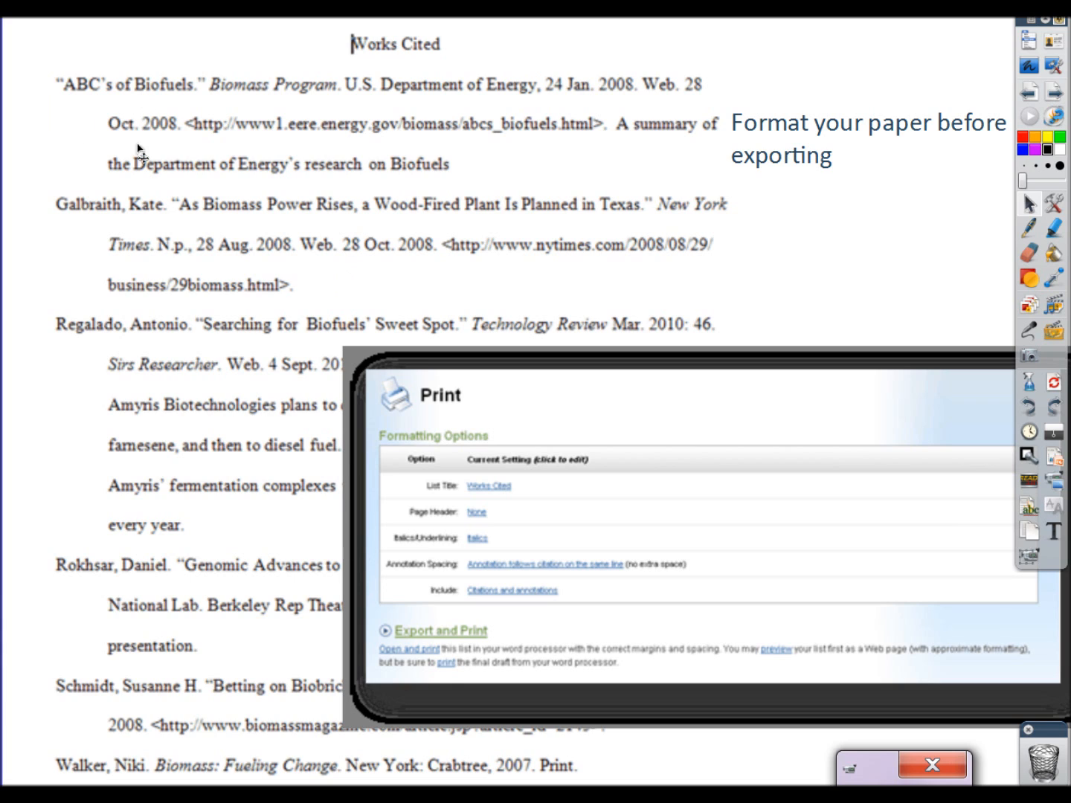
Mark the first line of the "ABC's of Biofuels" entry on the Works Cited slide with the highlighter.
{"action": "left_click", "coordinate": [1055, 229]}
{"action": "left_click_drag", "start_coordinate": [30, 79], "coordinate": [703, 86]}
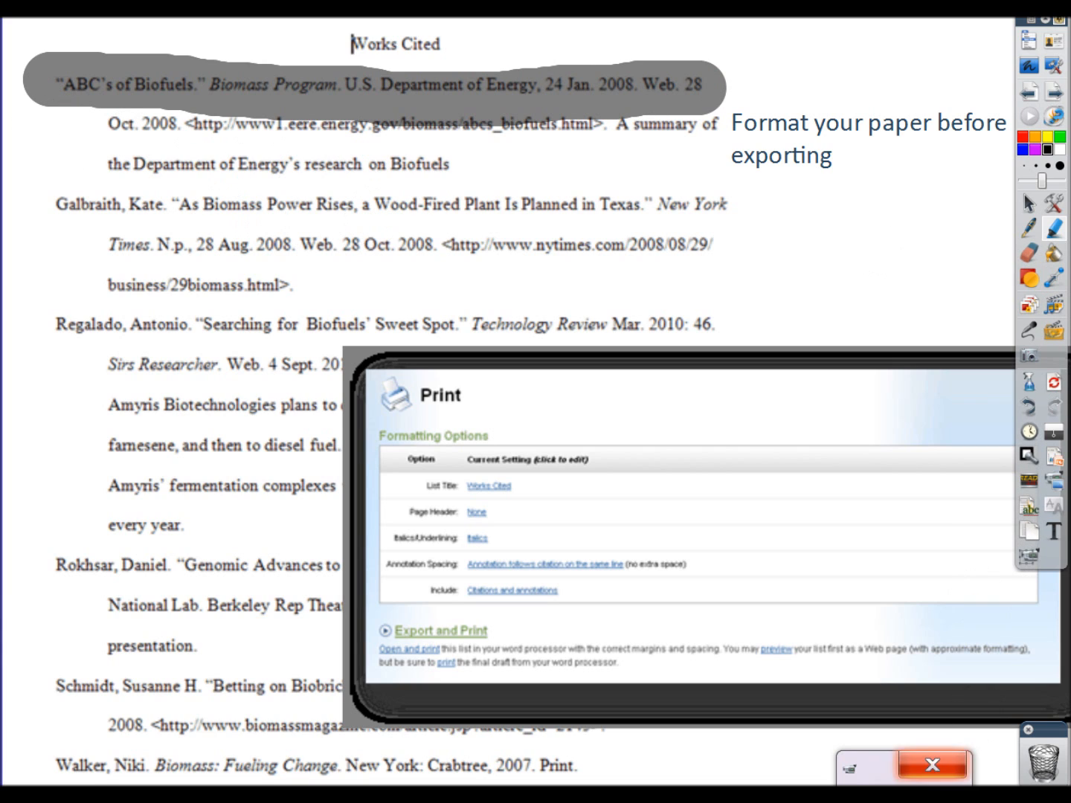
{"action": "left_click", "coordinate": [932, 764]}
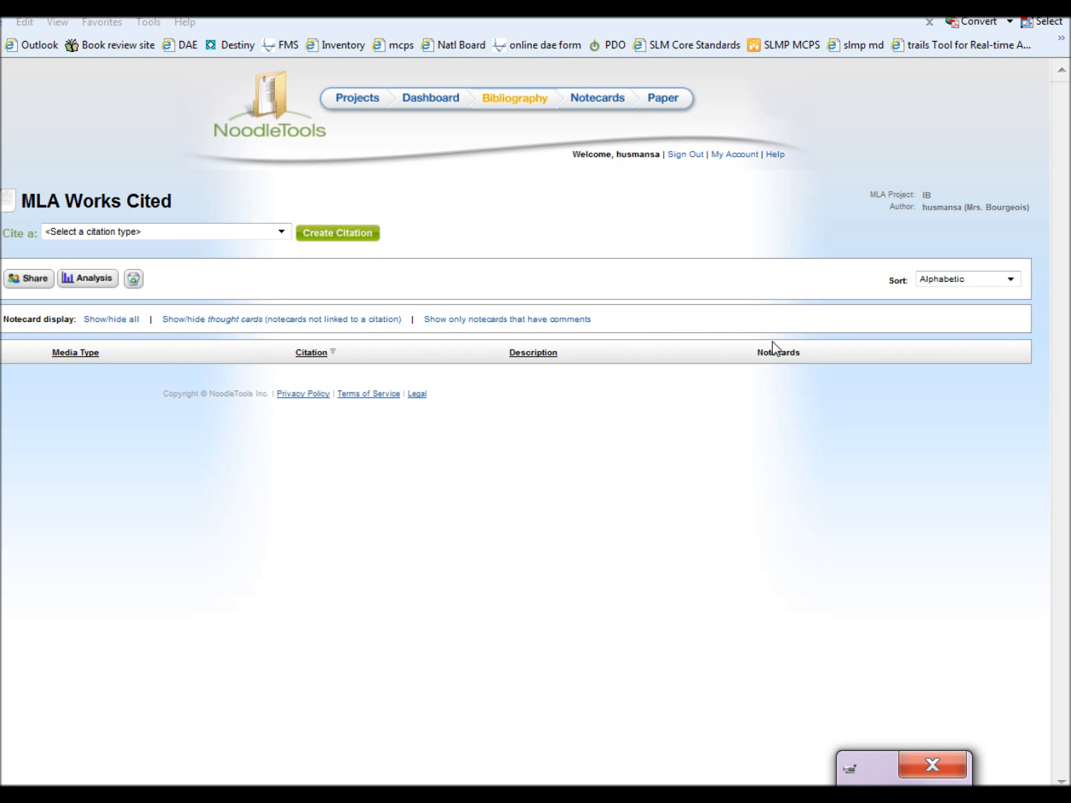
Create a new notecard on the Notecard Tabletop with the title "Ibsen- bio when young".
{"action": "left_click", "coordinate": [597, 106]}
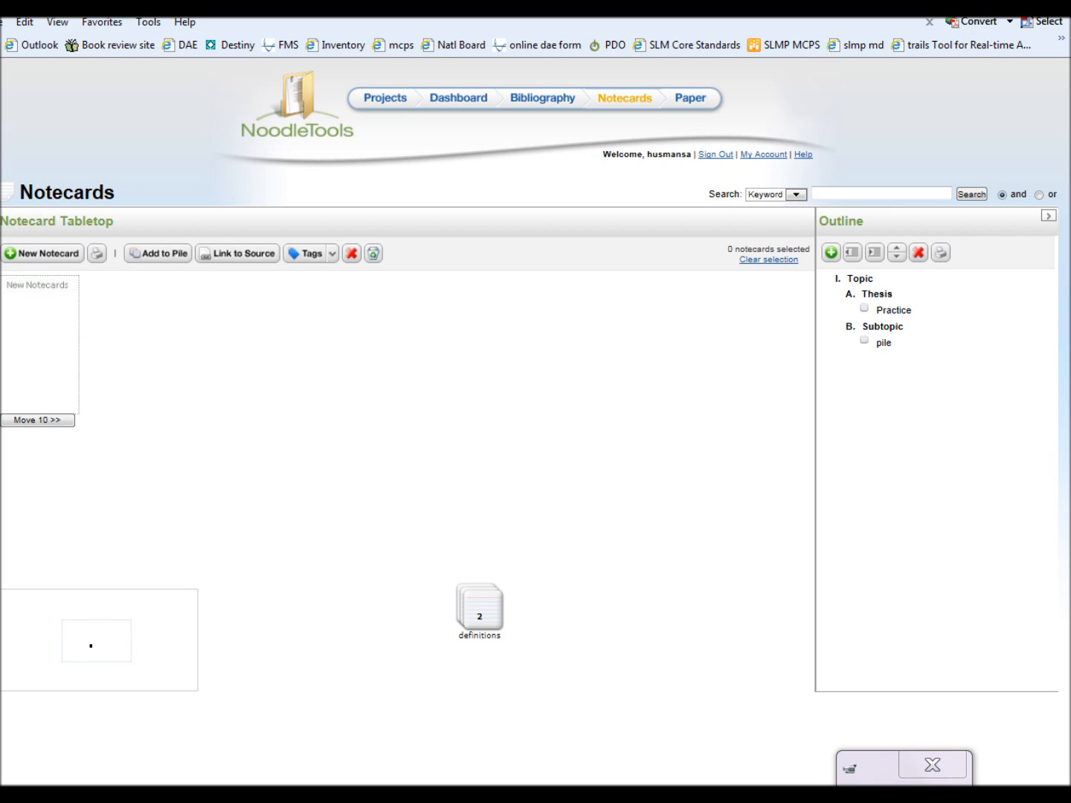
{"action": "left_click", "coordinate": [16, 253]}
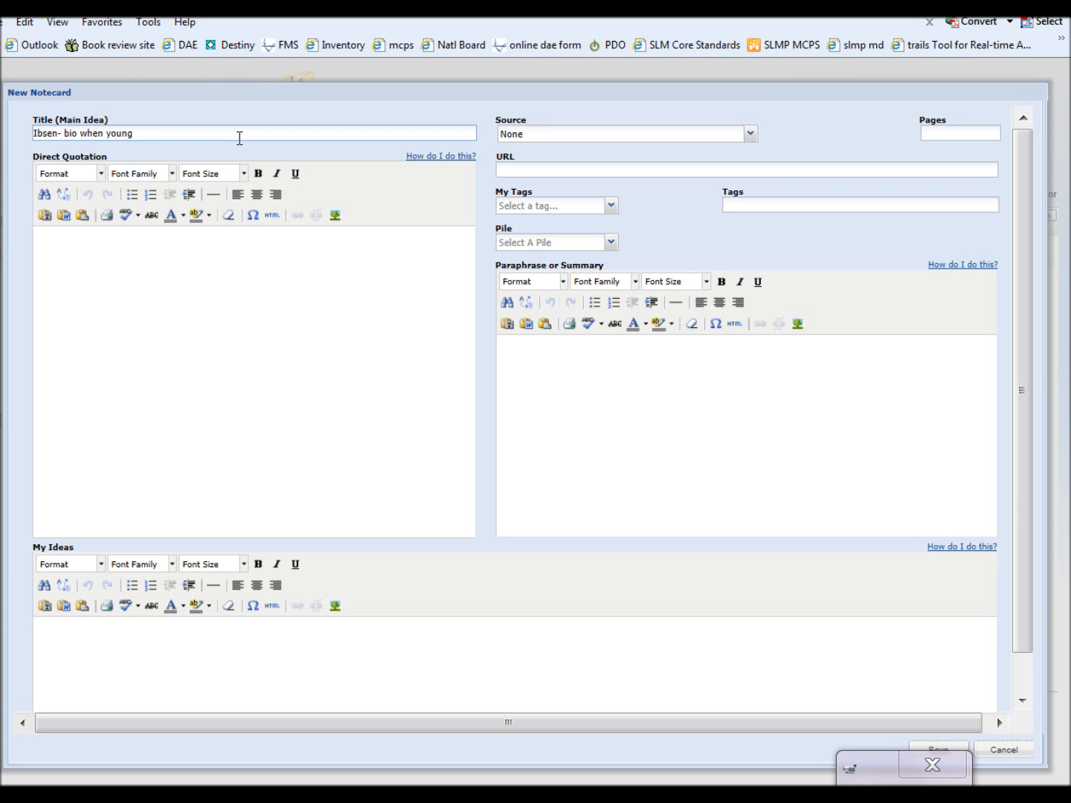
{"action": "left_click", "coordinate": [221, 361]}
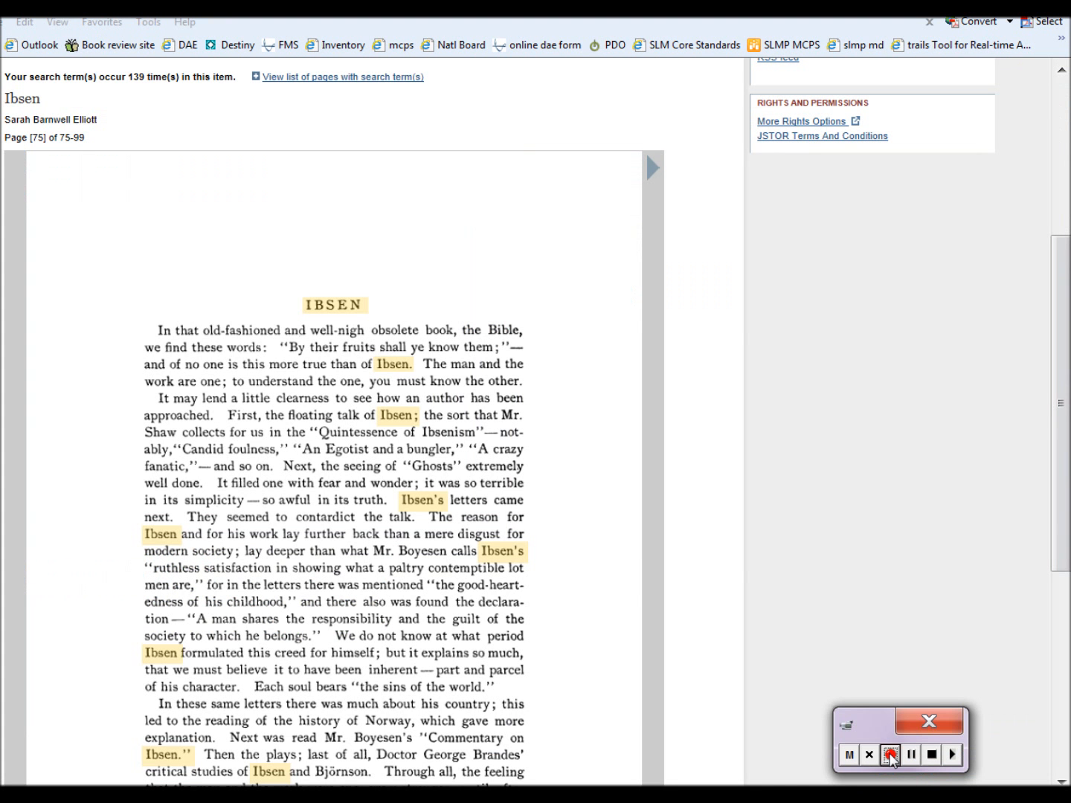
Paste the copied Henrik Ibsen biography passage as the notecard's direct quotation and correct its first word to "Born".
{"action": "left_click", "coordinate": [891, 754]}
{"action": "left_click", "coordinate": [359, 479]}
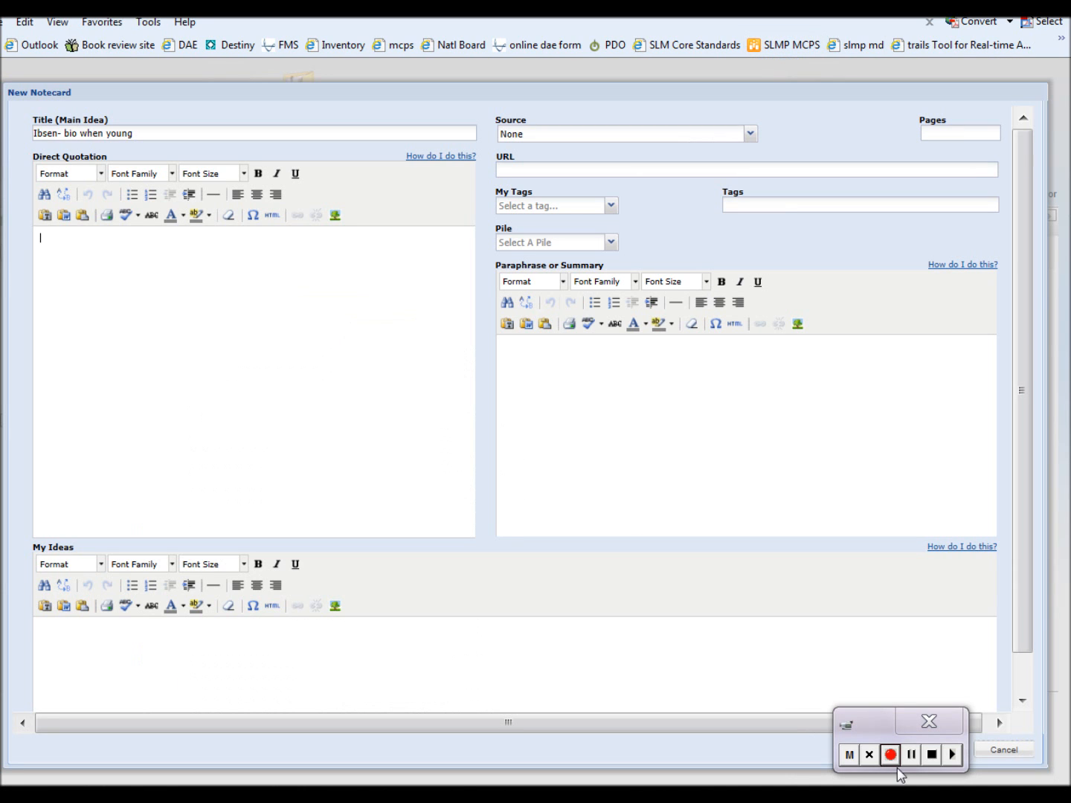
{"action": "left_click", "coordinate": [911, 758]}
{"action": "right_click", "coordinate": [322, 449]}
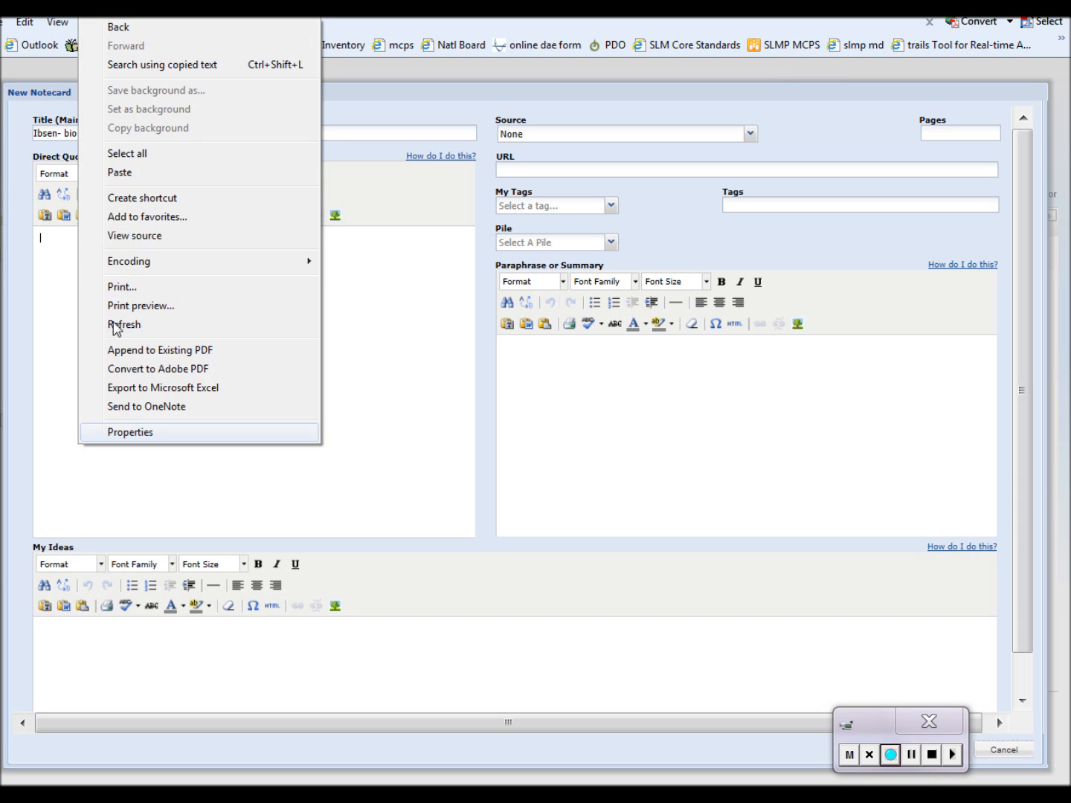
{"action": "left_click", "coordinate": [135, 173]}
{"action": "triple_click", "coordinate": [43, 243]}
{"action": "left_click", "coordinate": [45, 243]}
{"action": "key", "text": "Delete"}
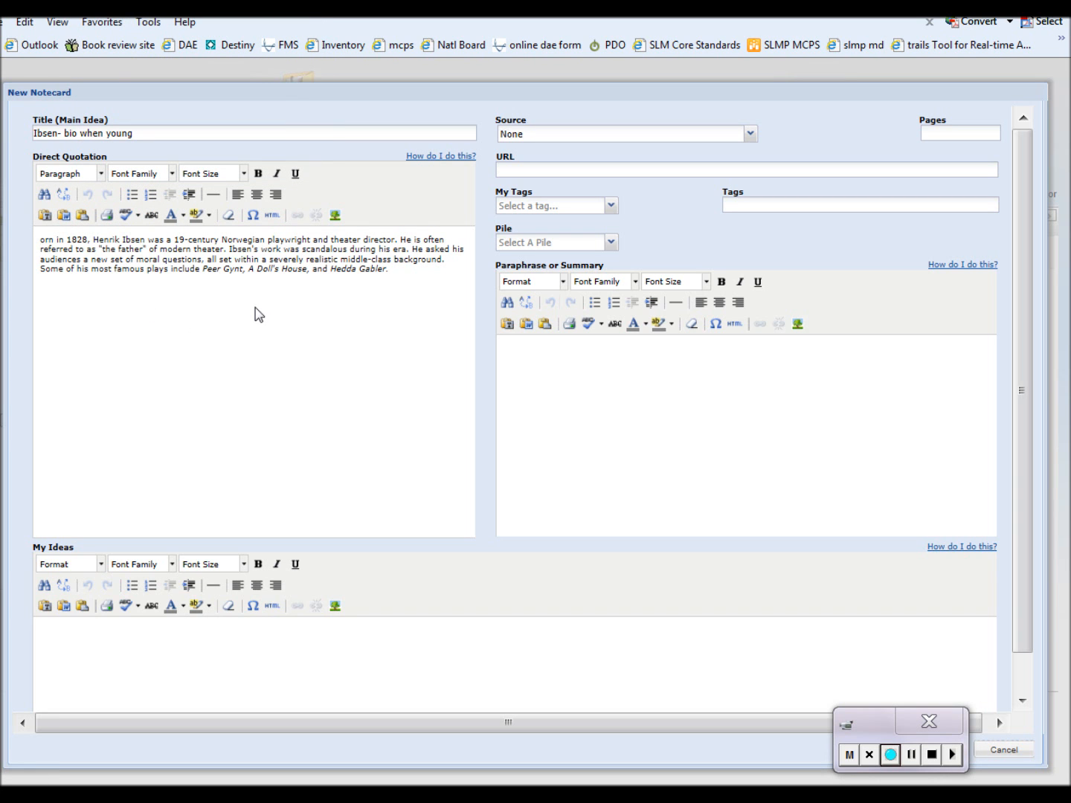
{"action": "type", "text": "B"}
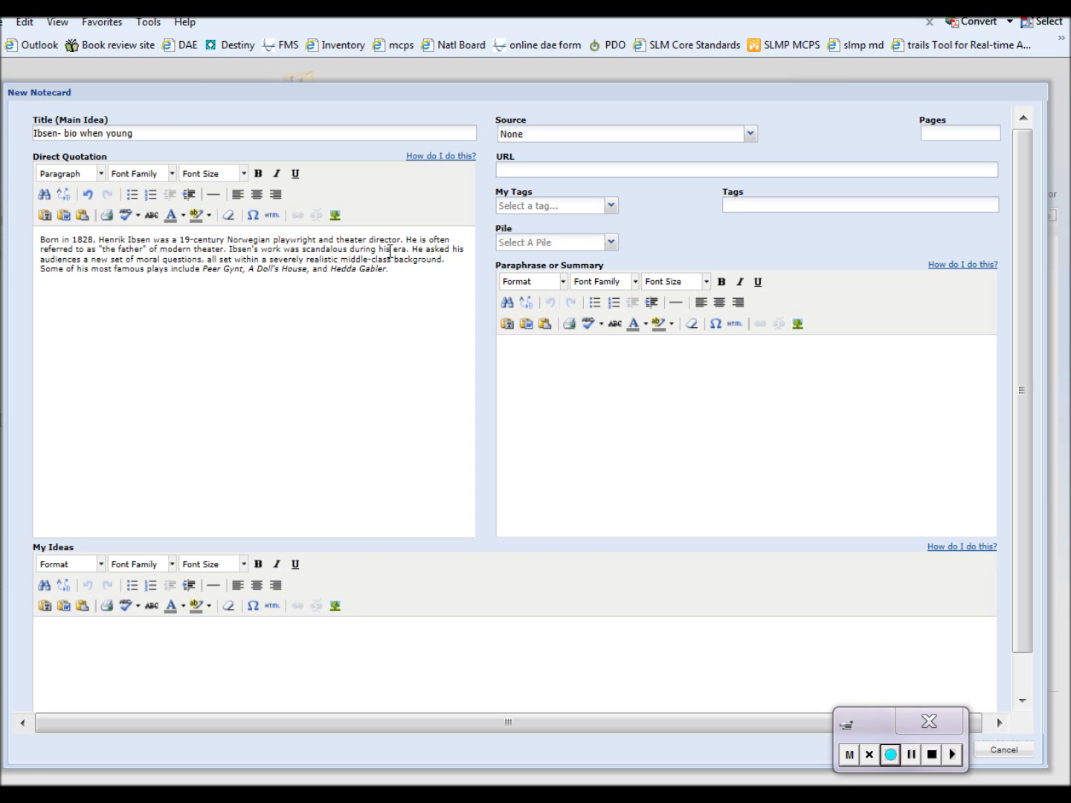
Keep the notecard's source as None and set its URL to jstor.com.
{"action": "left_click", "coordinate": [643, 138]}
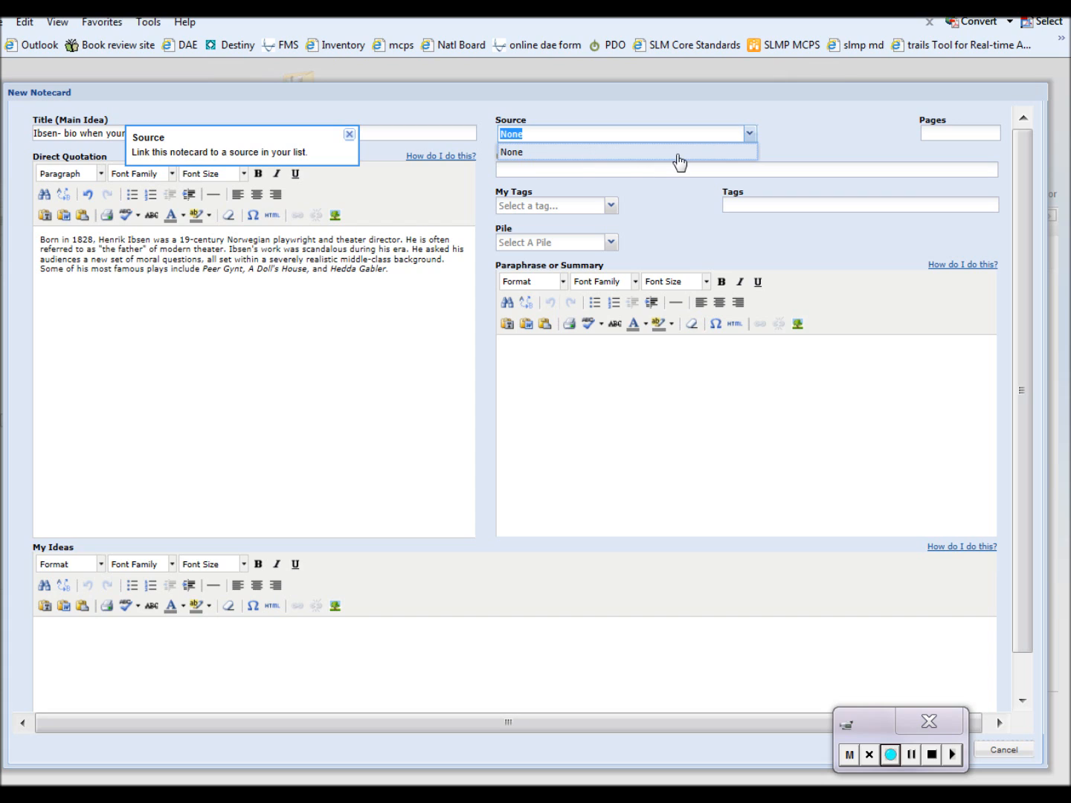
{"action": "left_click", "coordinate": [679, 152]}
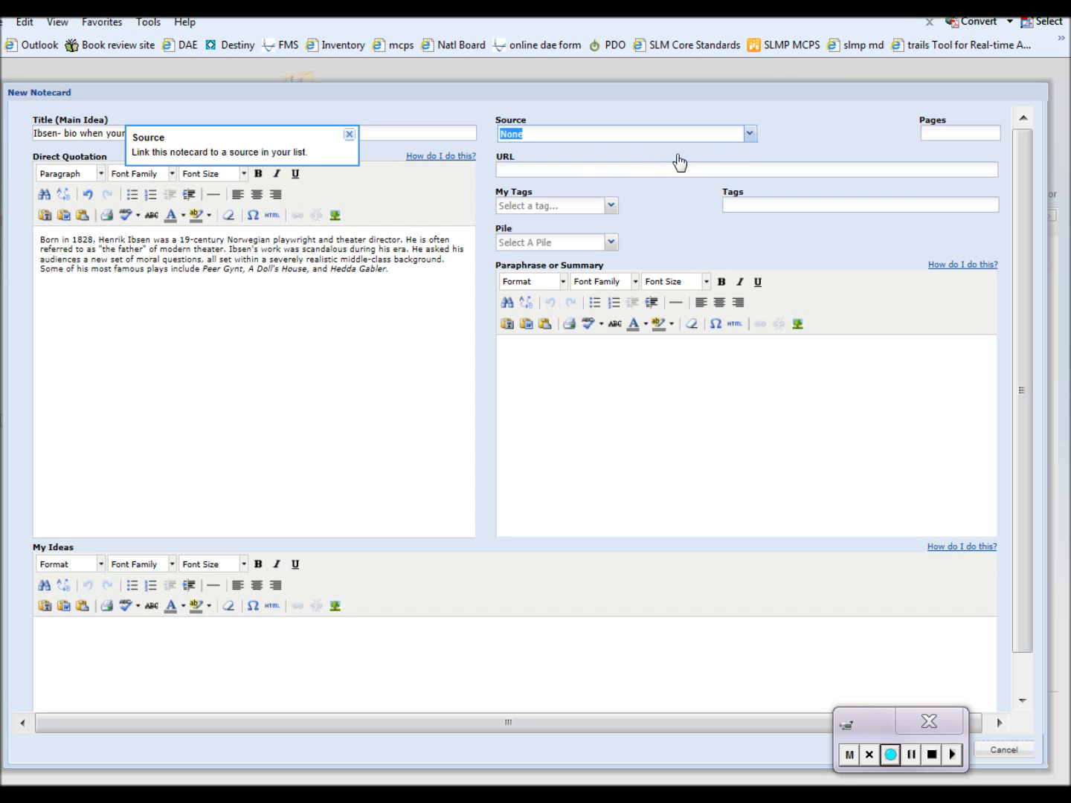
{"action": "left_click", "coordinate": [599, 169]}
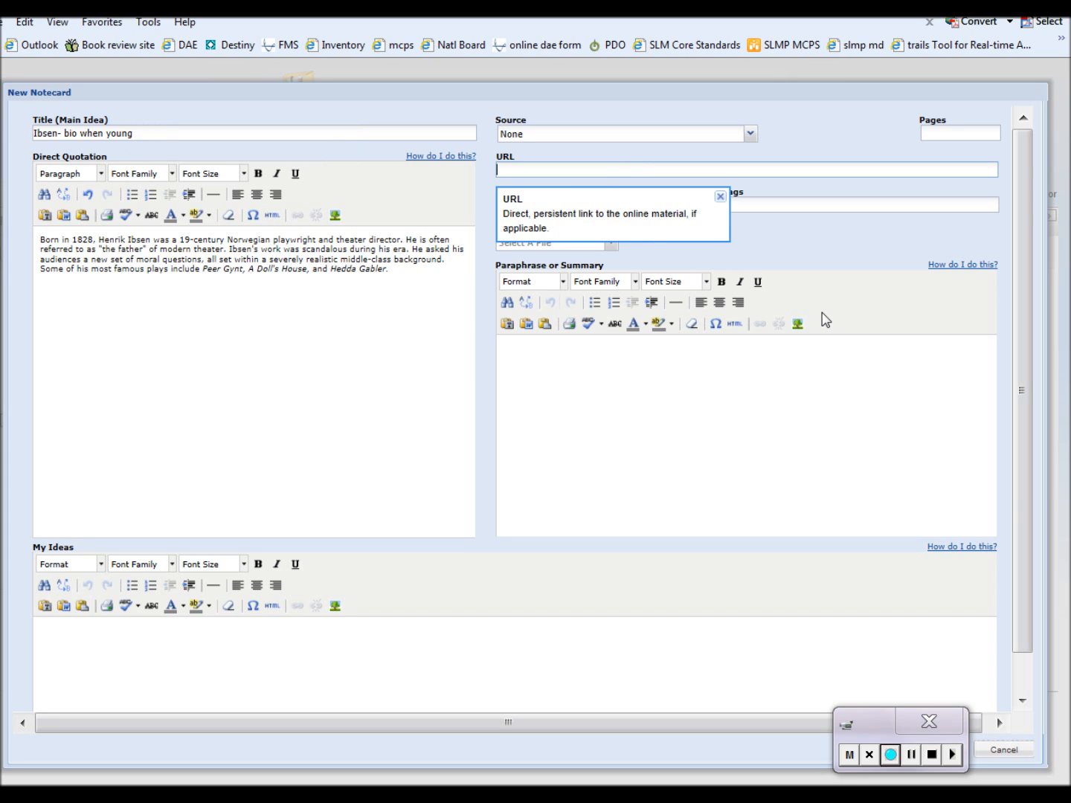
{"action": "type", "text": "jsotr"}
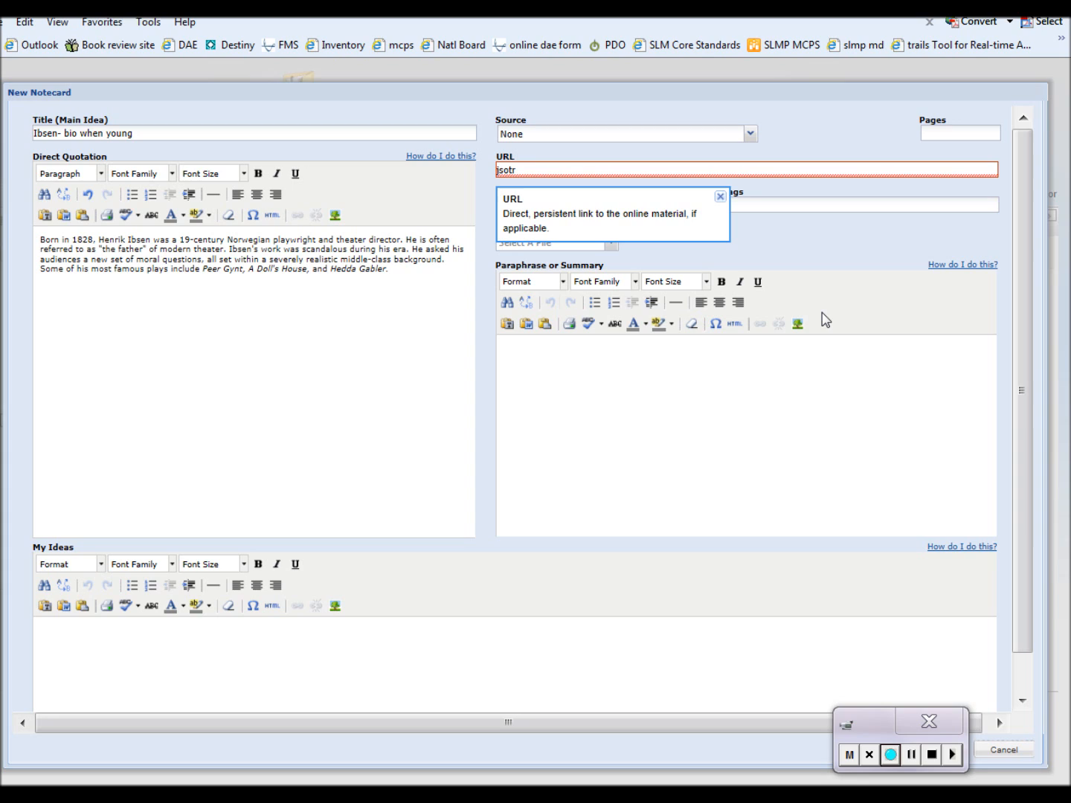
{"action": "type", "text": "tor.com"}
Enter "paraphrase here" as the notecard's paraphrase or summary.
{"action": "left_click", "coordinate": [755, 389]}
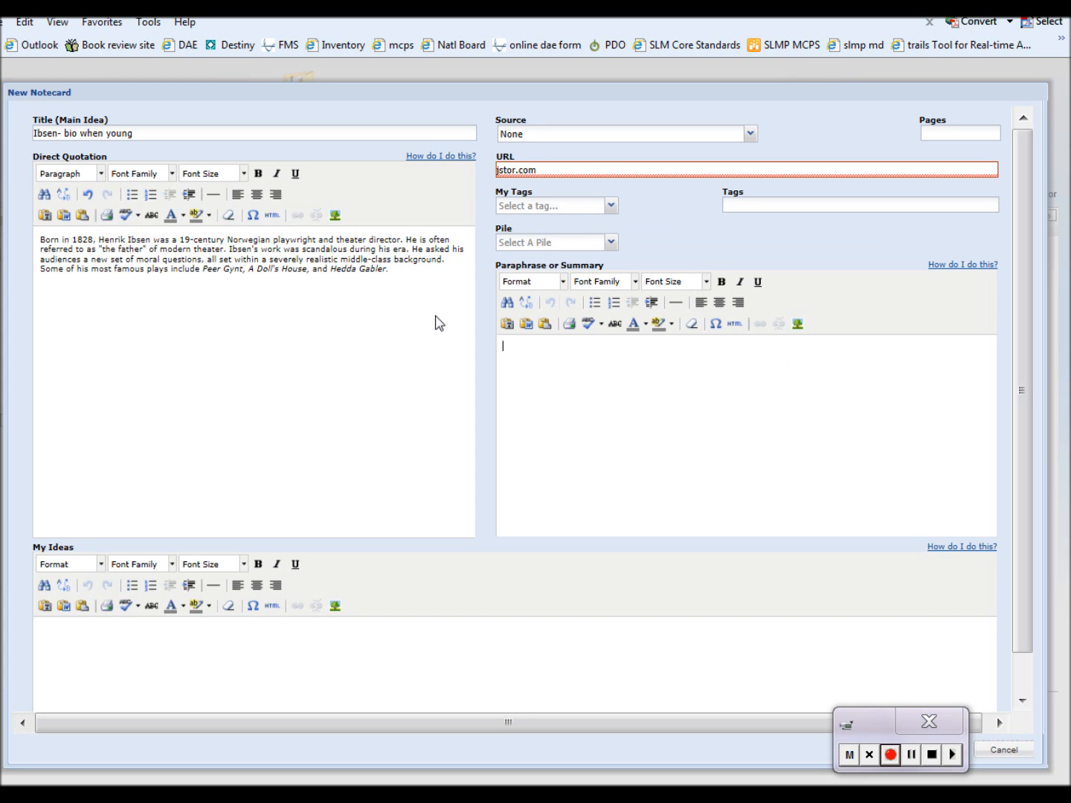
{"action": "left_click_drag", "start_coordinate": [412, 282], "coordinate": [98, 241]}
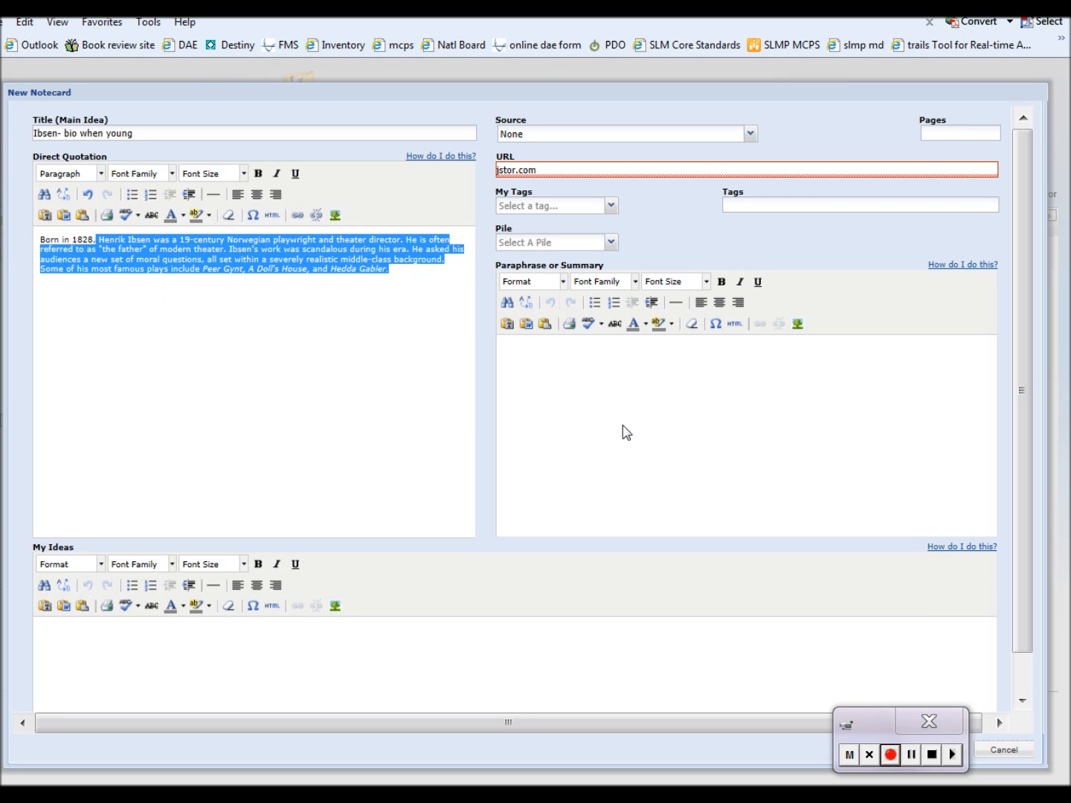
{"action": "left_click", "coordinate": [676, 447]}
{"action": "type", "text": "p"}
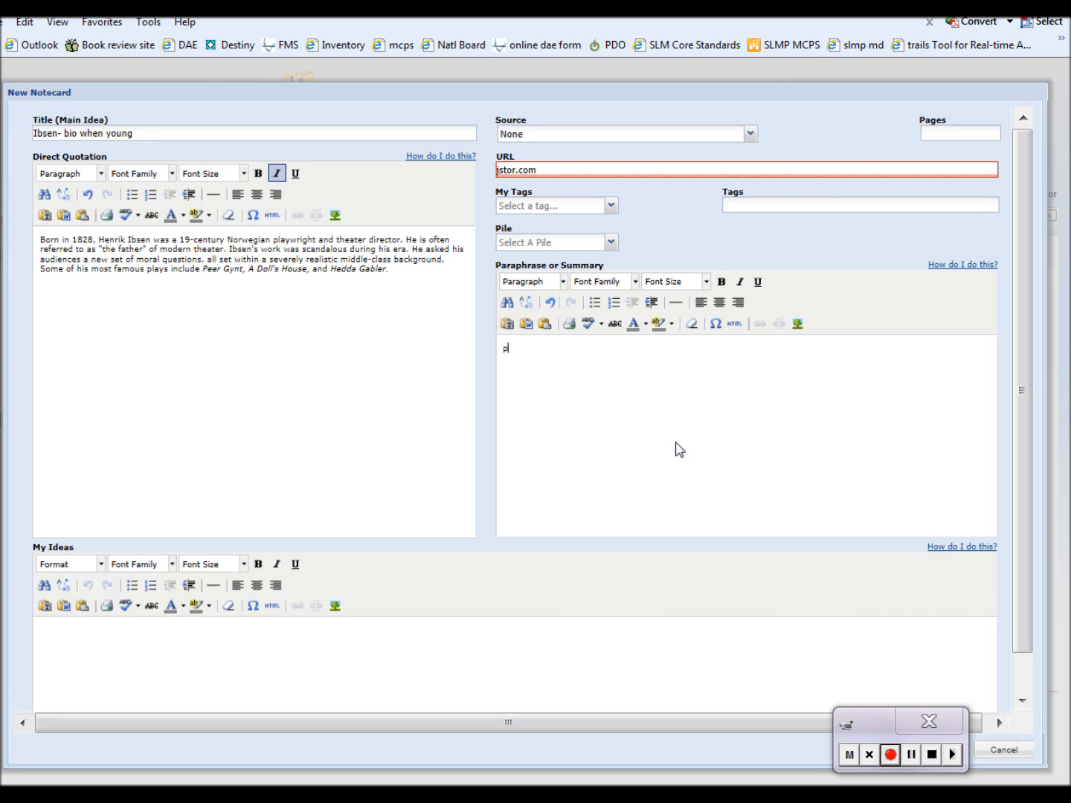
{"action": "type", "text": "araphrase here"}
Add "feelings", "reactions" and "how does this connect" on separate lines under My Ideas, and save the notecard with the JSTOR article's full URL.
{"action": "left_click", "coordinate": [456, 680]}
{"action": "type", "text": "feelings"}
{"action": "key", "text": "Return"}
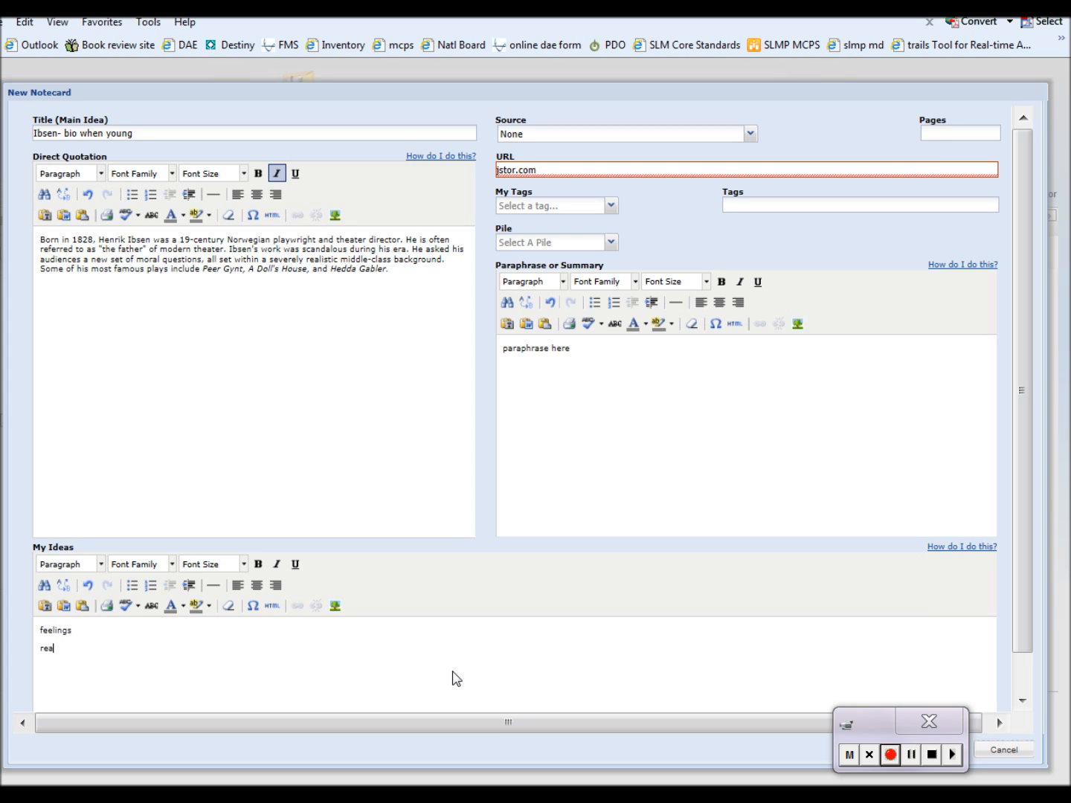
{"action": "type", "text": "reactions"}
{"action": "key", "text": "Return"}
{"action": "type", "text": "how does this connect"}
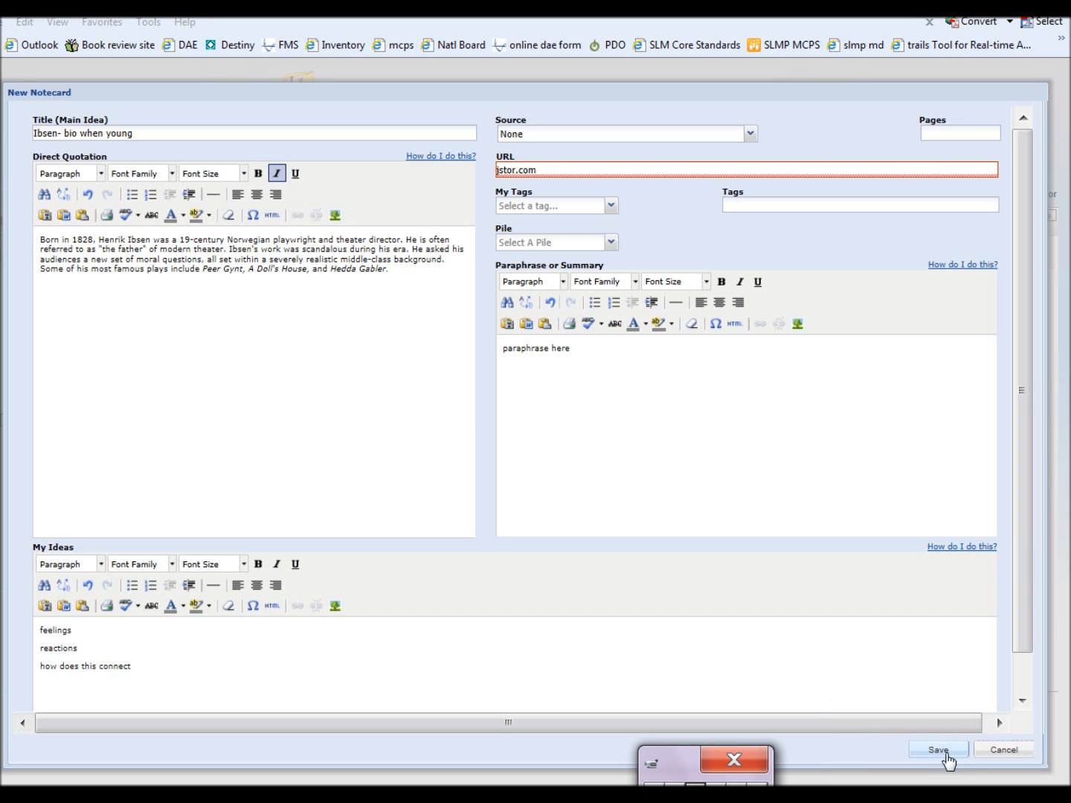
{"action": "left_click", "coordinate": [947, 755]}
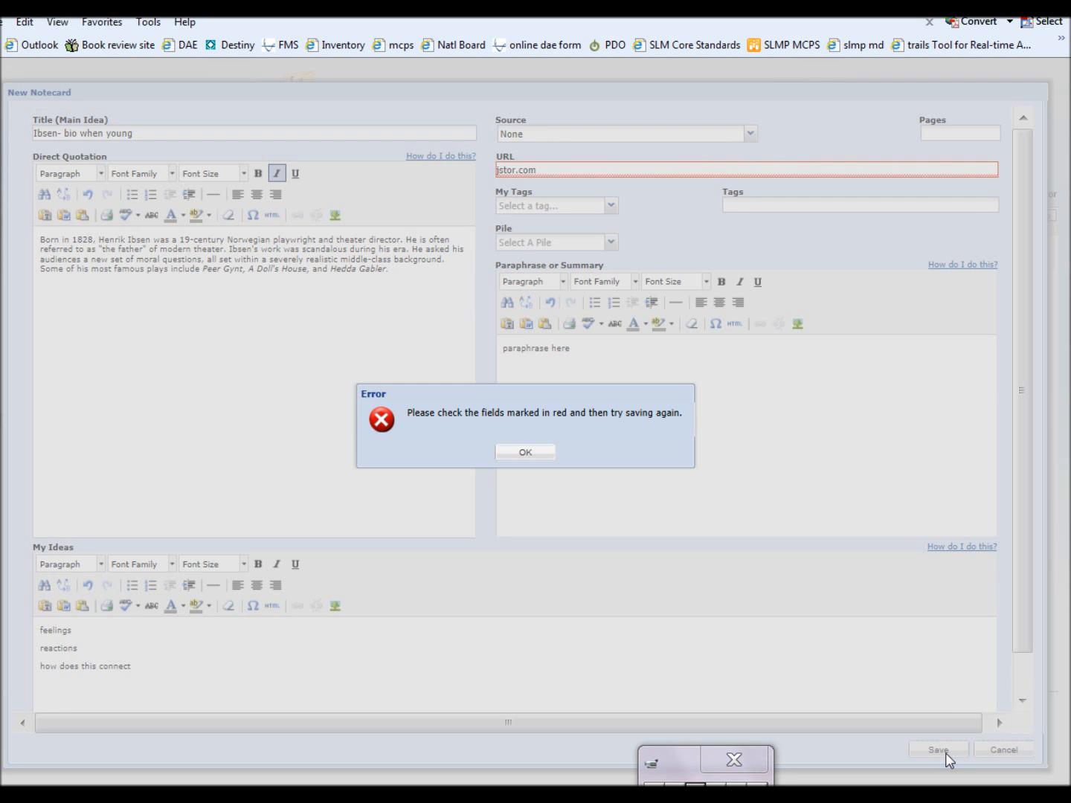
{"action": "left_click", "coordinate": [528, 455]}
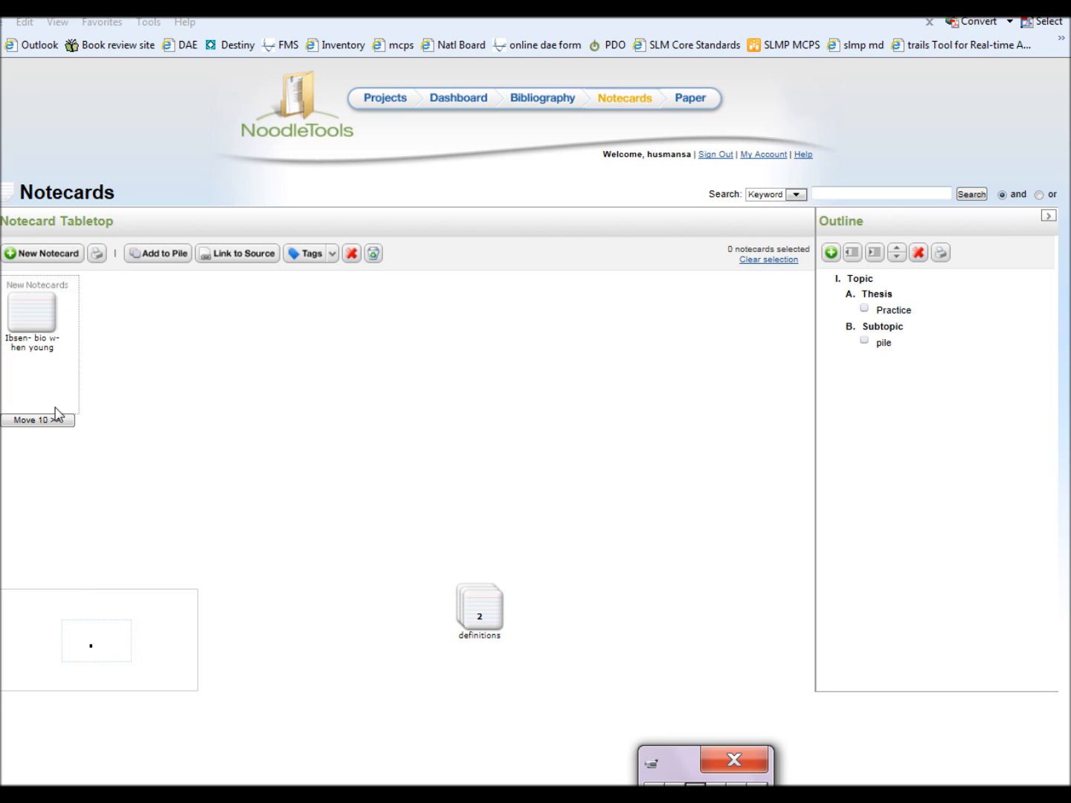
Expand the definitions pile beside the New Notecards area and add the "Ibsen- bio when young" notecard to it.
{"action": "left_click_drag", "start_coordinate": [500, 629], "coordinate": [587, 517]}
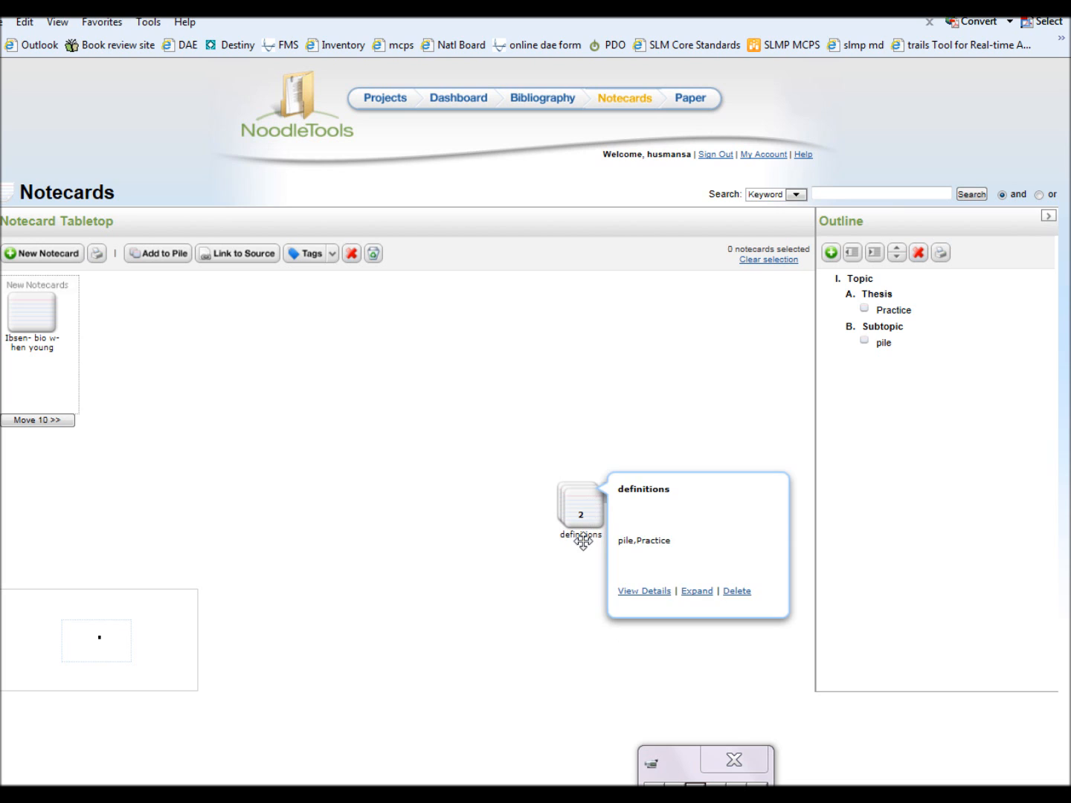
{"action": "right_click", "coordinate": [585, 512]}
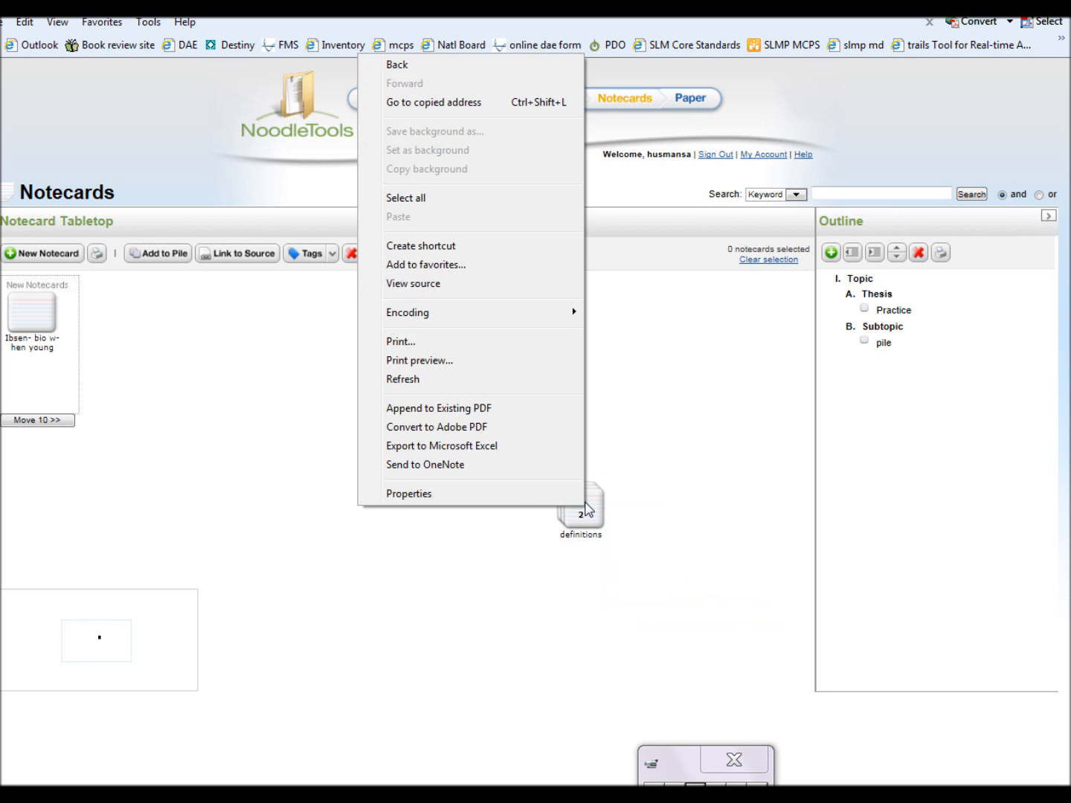
{"action": "left_click", "coordinate": [584, 513]}
{"action": "left_click_drag", "start_coordinate": [584, 512], "coordinate": [244, 351]}
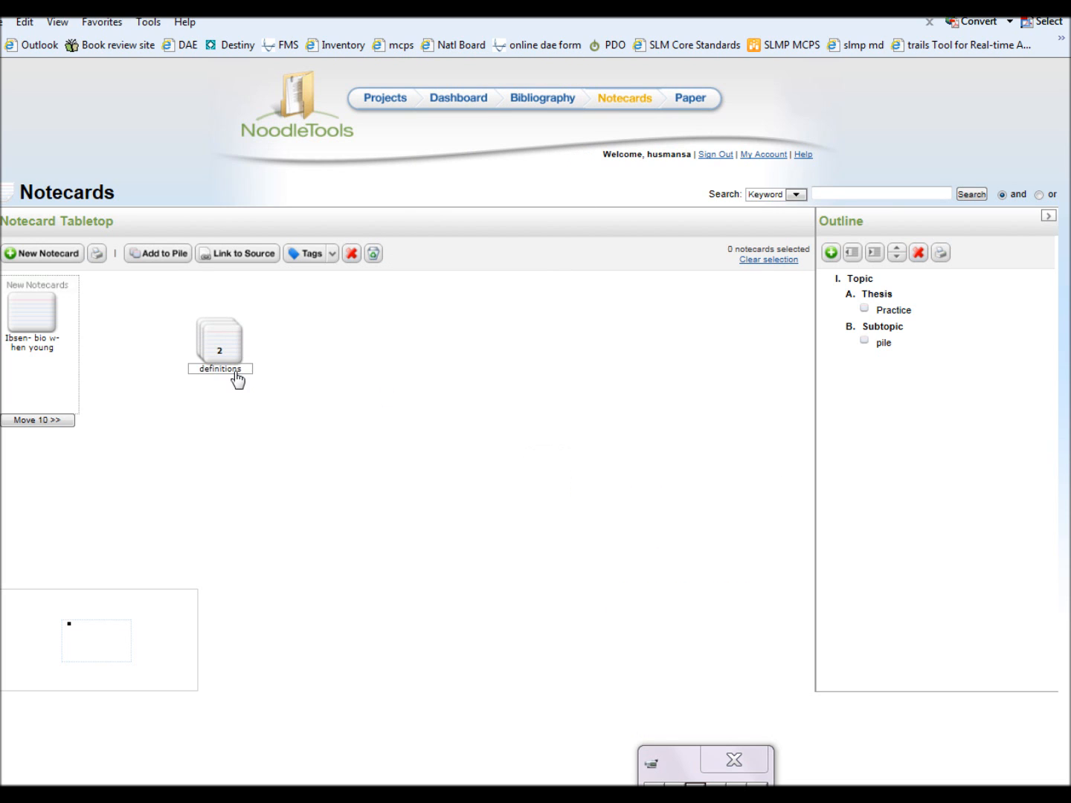
{"action": "double_click", "coordinate": [233, 368]}
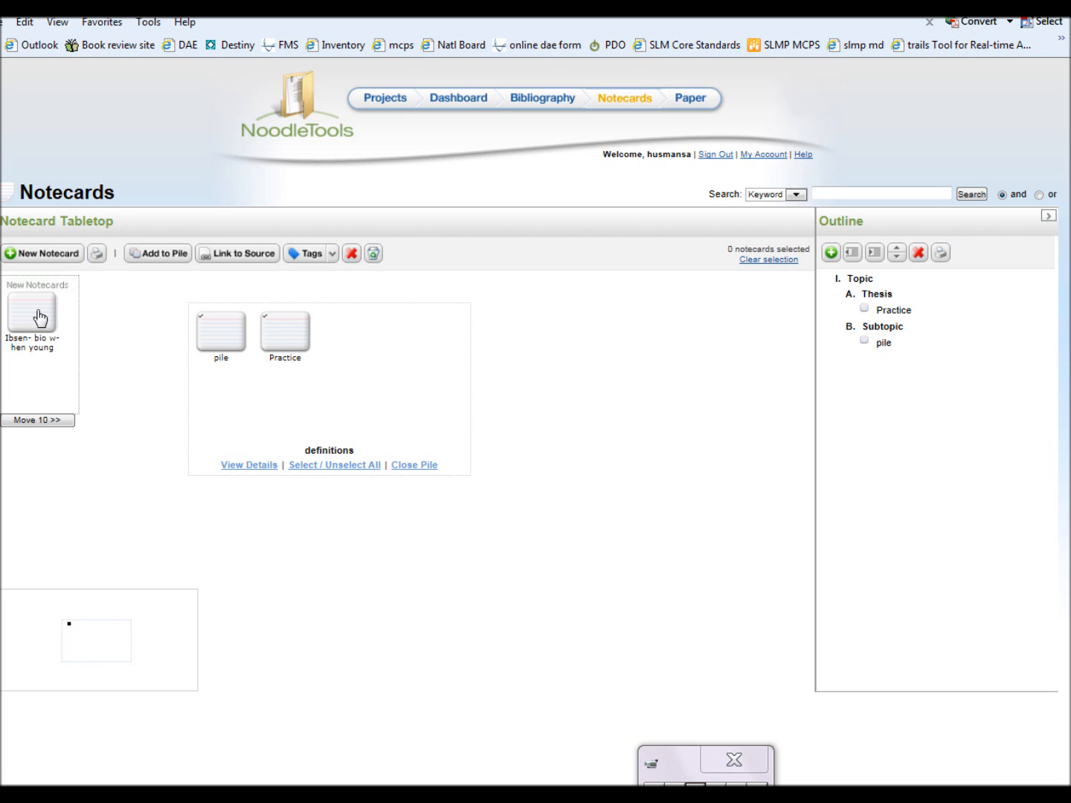
{"action": "left_click_drag", "start_coordinate": [37, 318], "coordinate": [425, 396]}
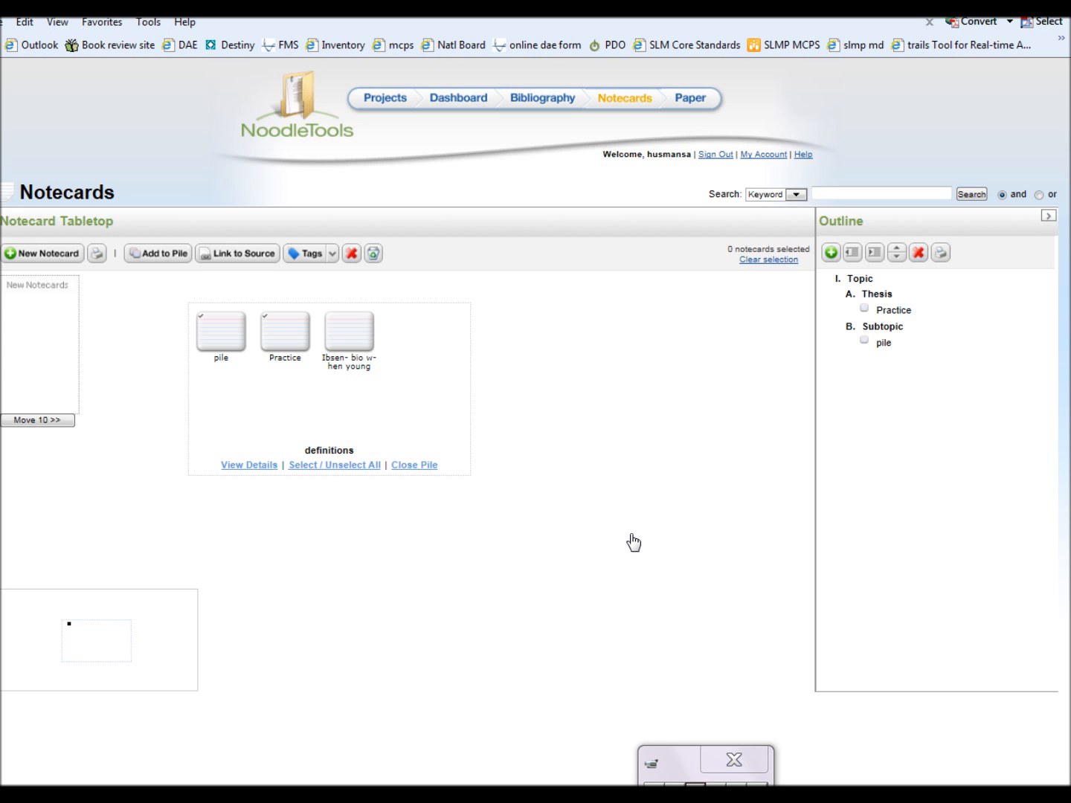
View the details of every notecard in the definitions pile and return to the tabletop.
{"action": "left_click", "coordinate": [257, 466]}
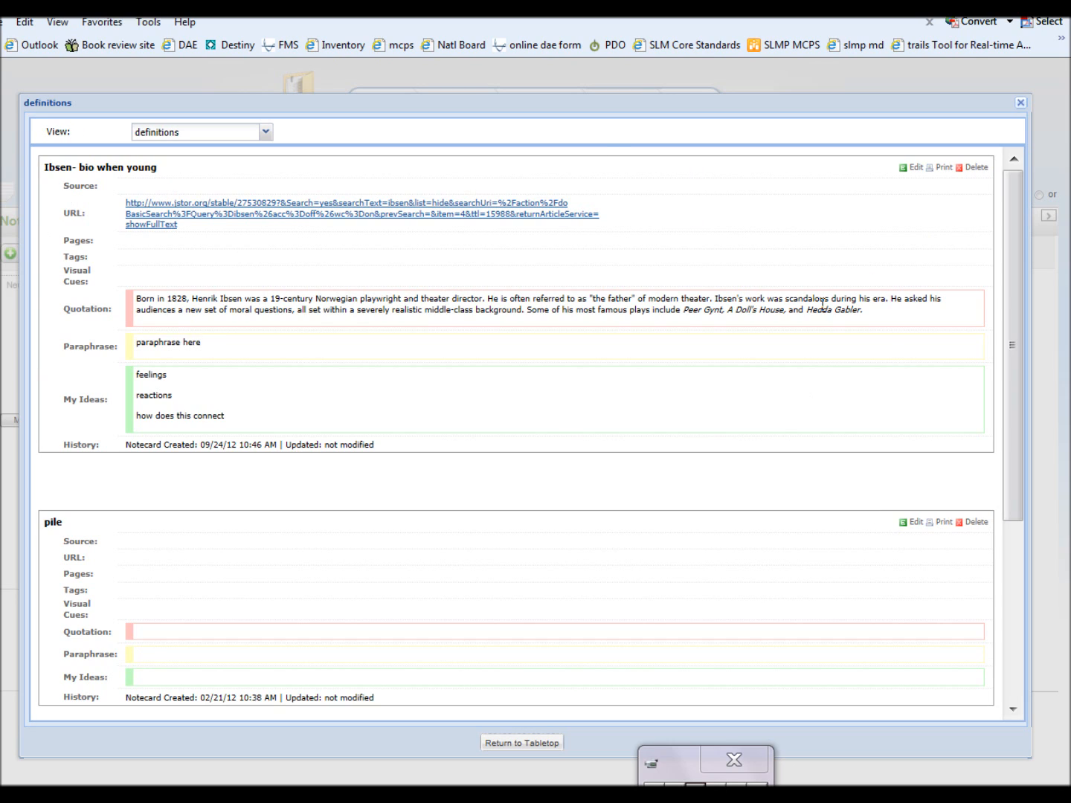
{"action": "left_click_drag", "start_coordinate": [1007, 459], "coordinate": [1012, 688]}
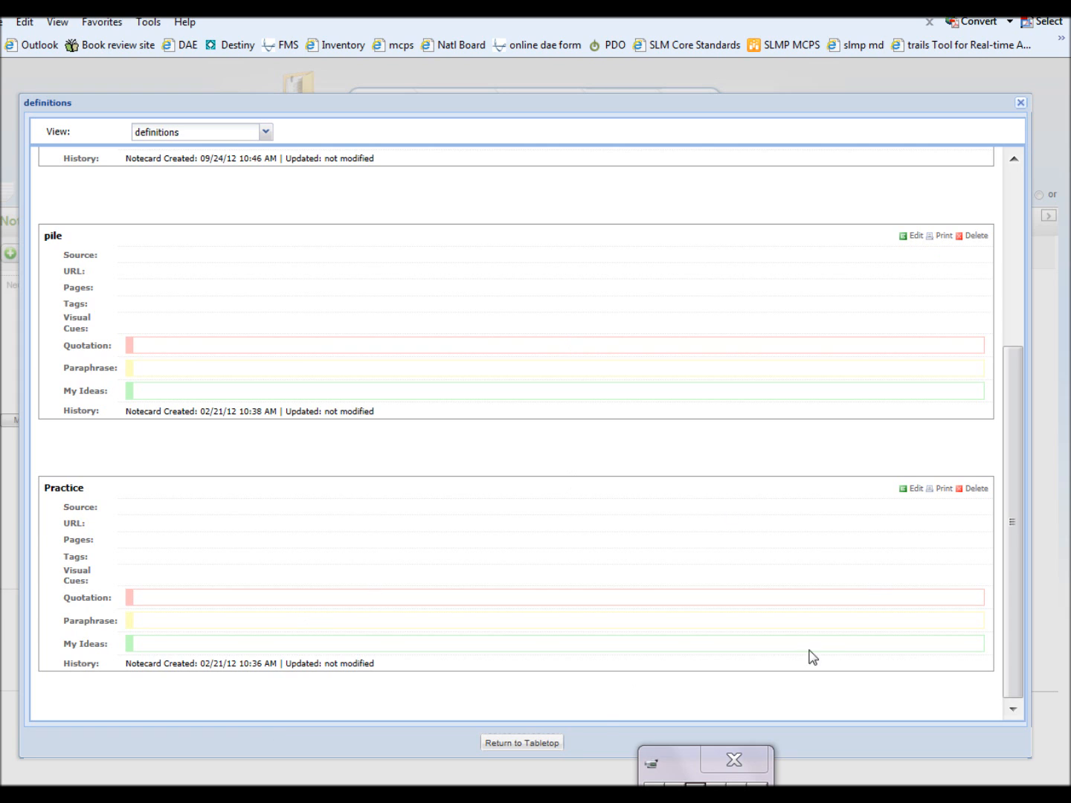
{"action": "left_click", "coordinate": [558, 745]}
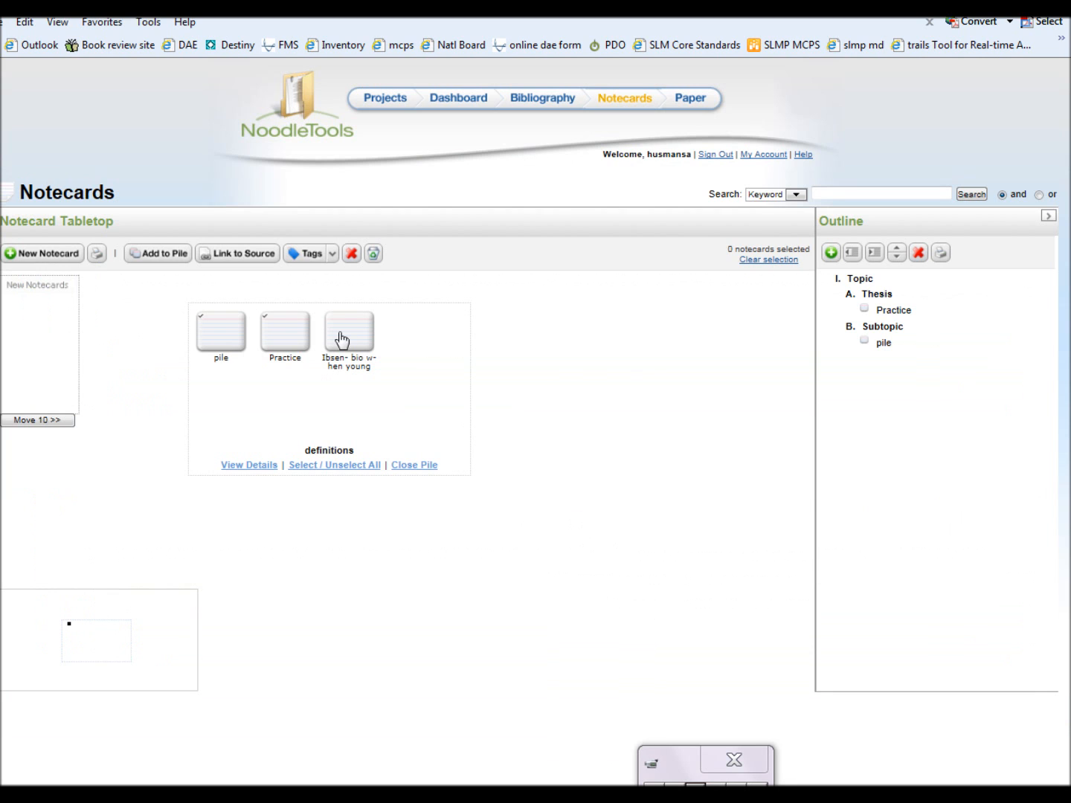
Take the "Ibsen- bio when young" notecard out of the definitions pile onto the open tabletop and close the pile.
{"action": "left_click_drag", "start_coordinate": [342, 343], "coordinate": [566, 417]}
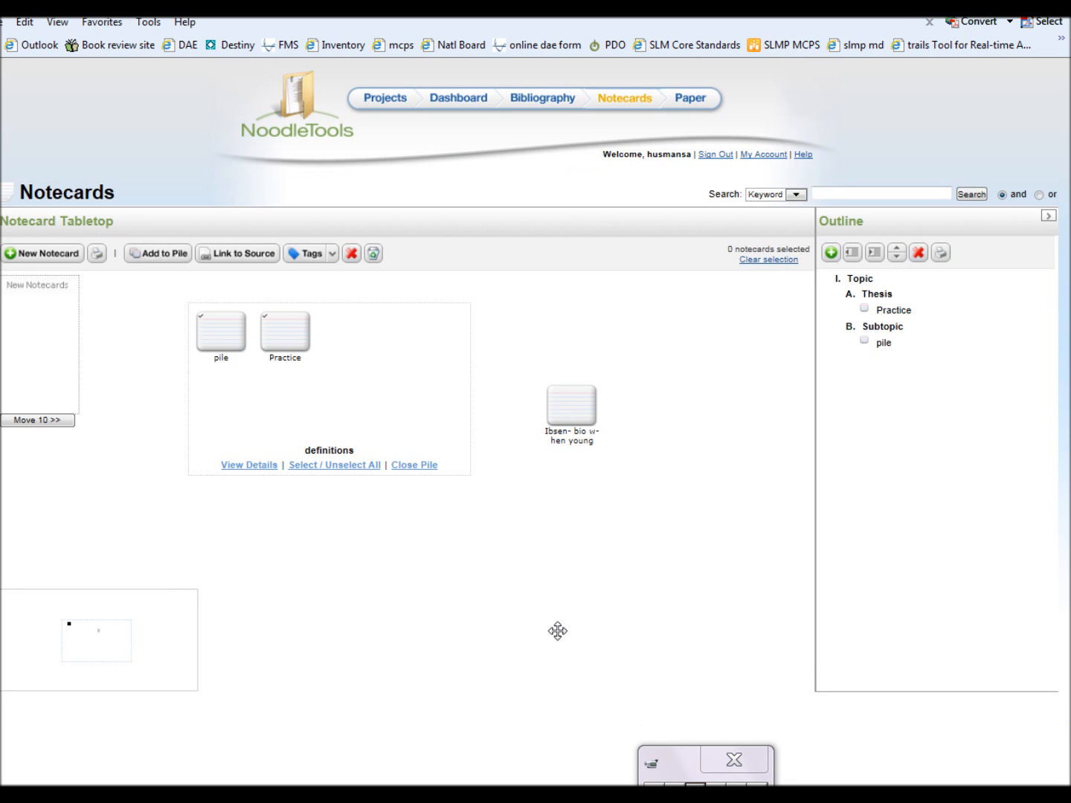
{"action": "left_click", "coordinate": [429, 466]}
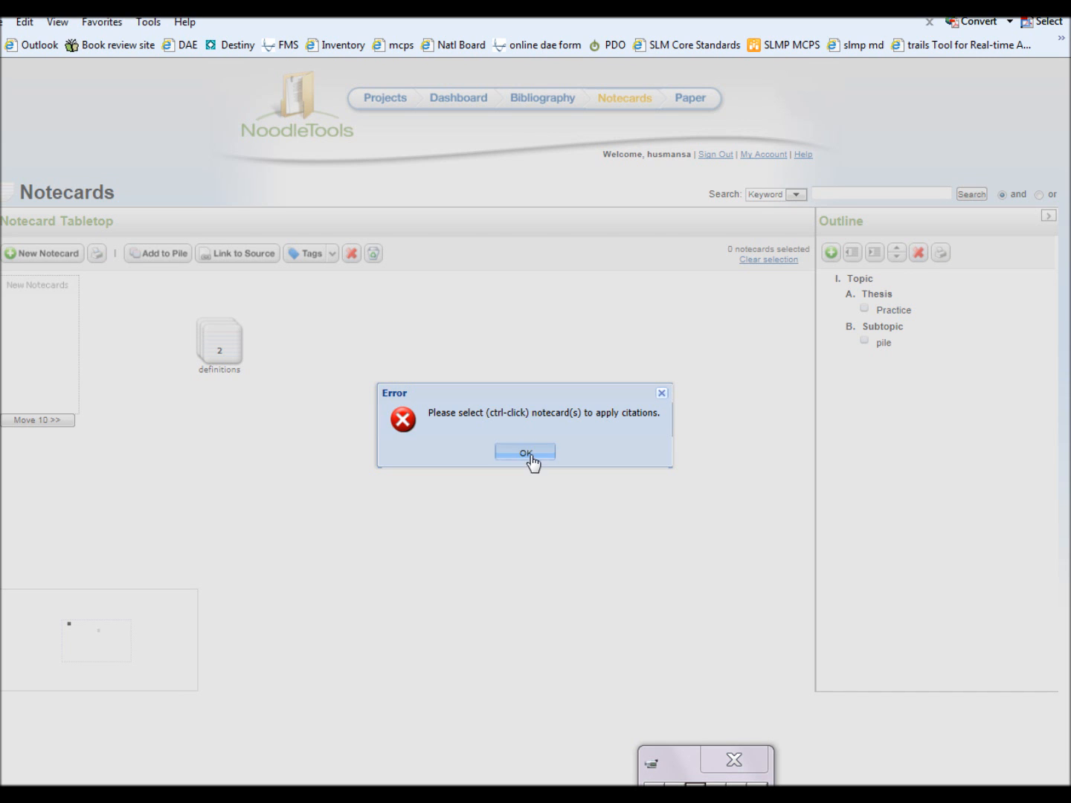
Try to link the "Ibsen- bio when young" notecard to a source from the tabletop.
{"action": "left_click", "coordinate": [529, 455]}
{"action": "left_click", "coordinate": [579, 436]}
{"action": "left_click", "coordinate": [224, 254]}
{"action": "left_click", "coordinate": [537, 445]}
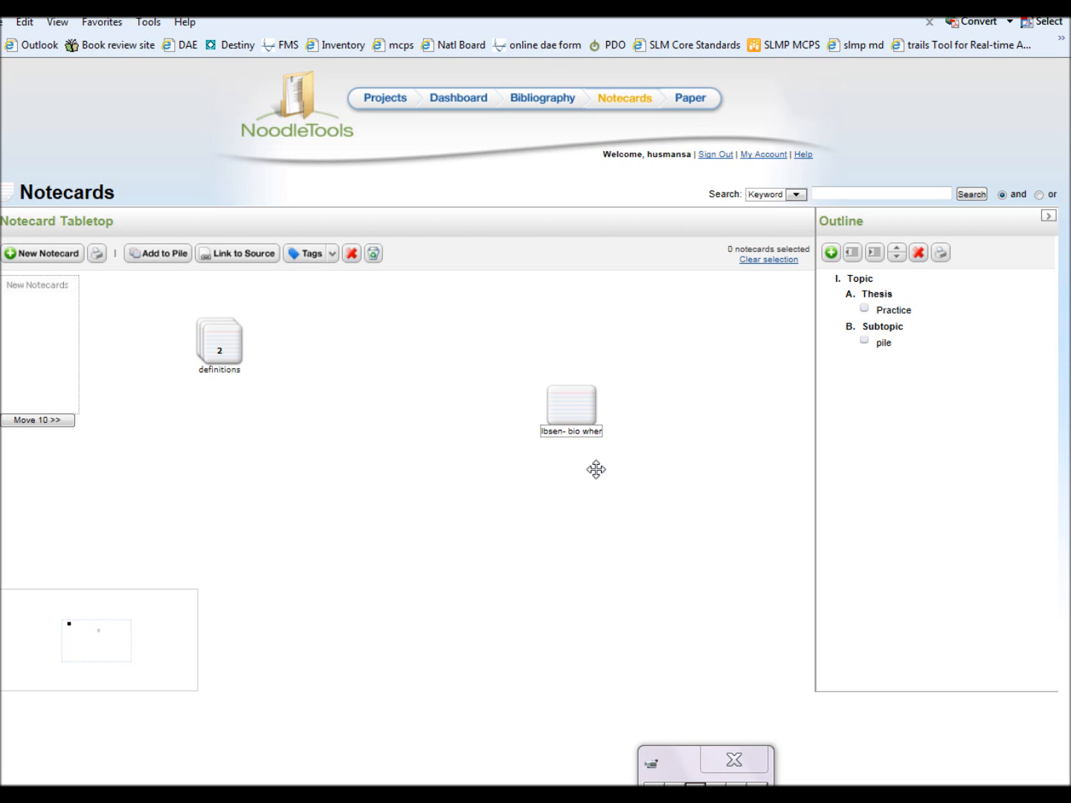
Open the "Ibsen- bio when young" notecard for editing, check its source choices and close it without saving.
{"action": "mouse_move", "coordinate": [582, 407]}
{"action": "double_click", "coordinate": [581, 407]}
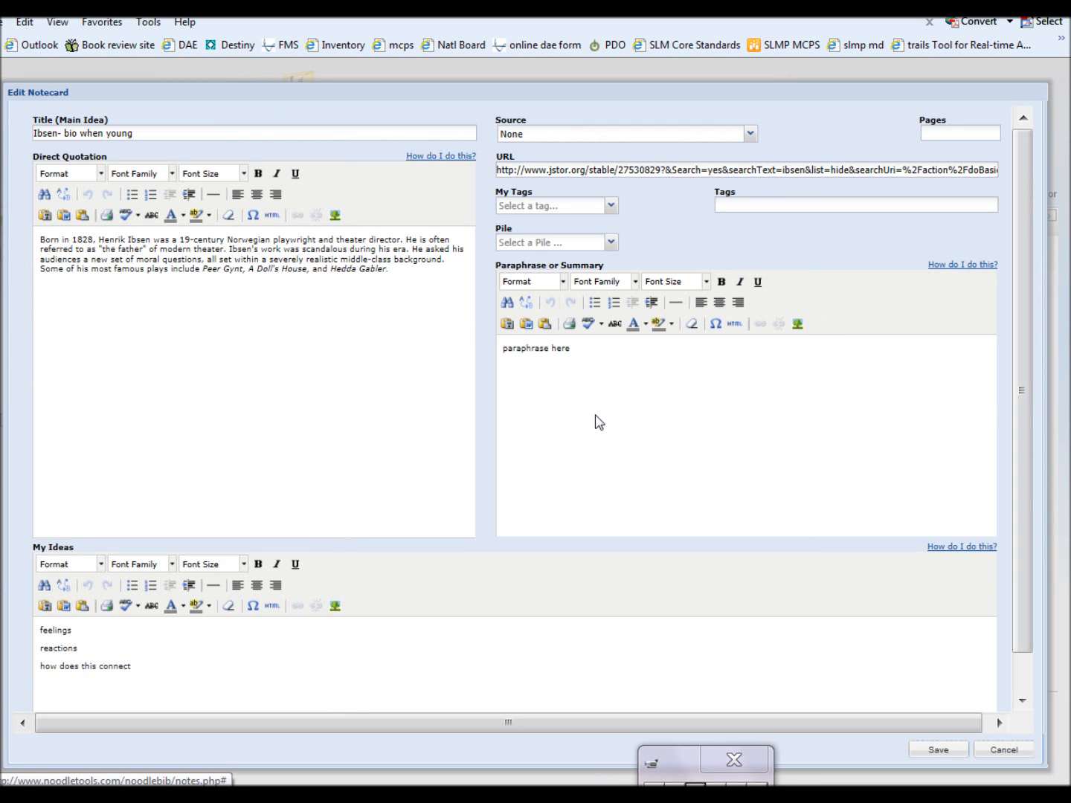
{"action": "left_click", "coordinate": [573, 134]}
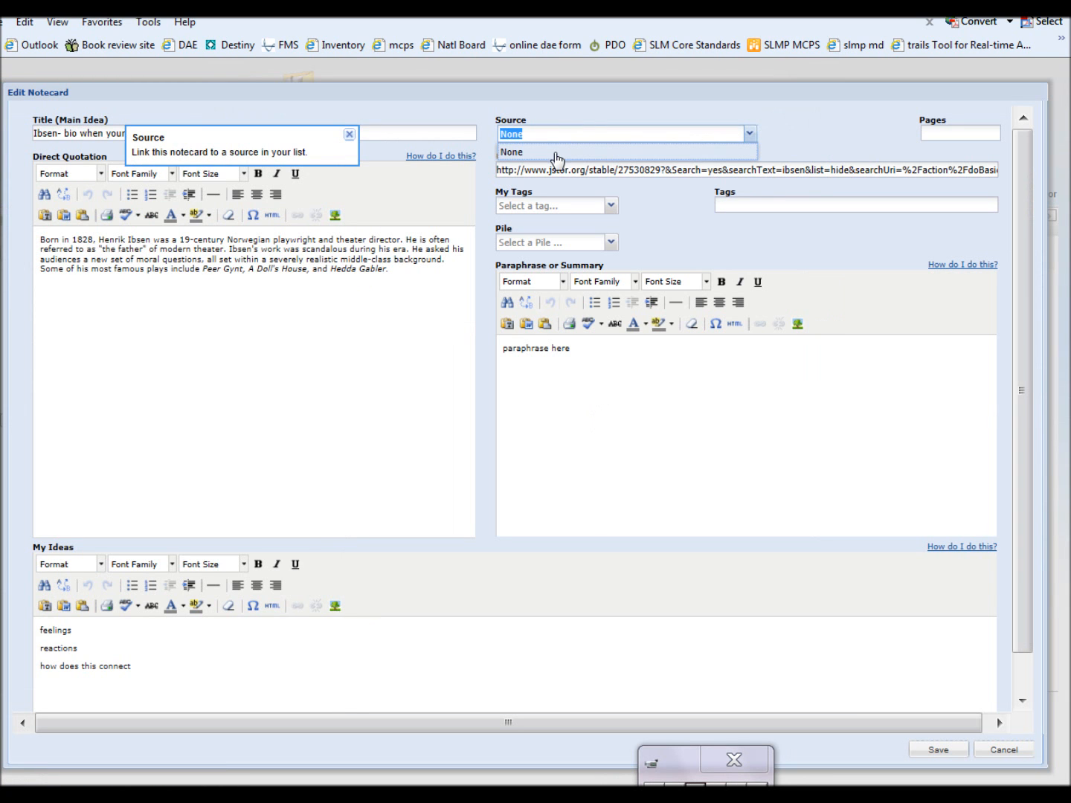
{"action": "left_click", "coordinate": [556, 155]}
{"action": "left_click", "coordinate": [1028, 751]}
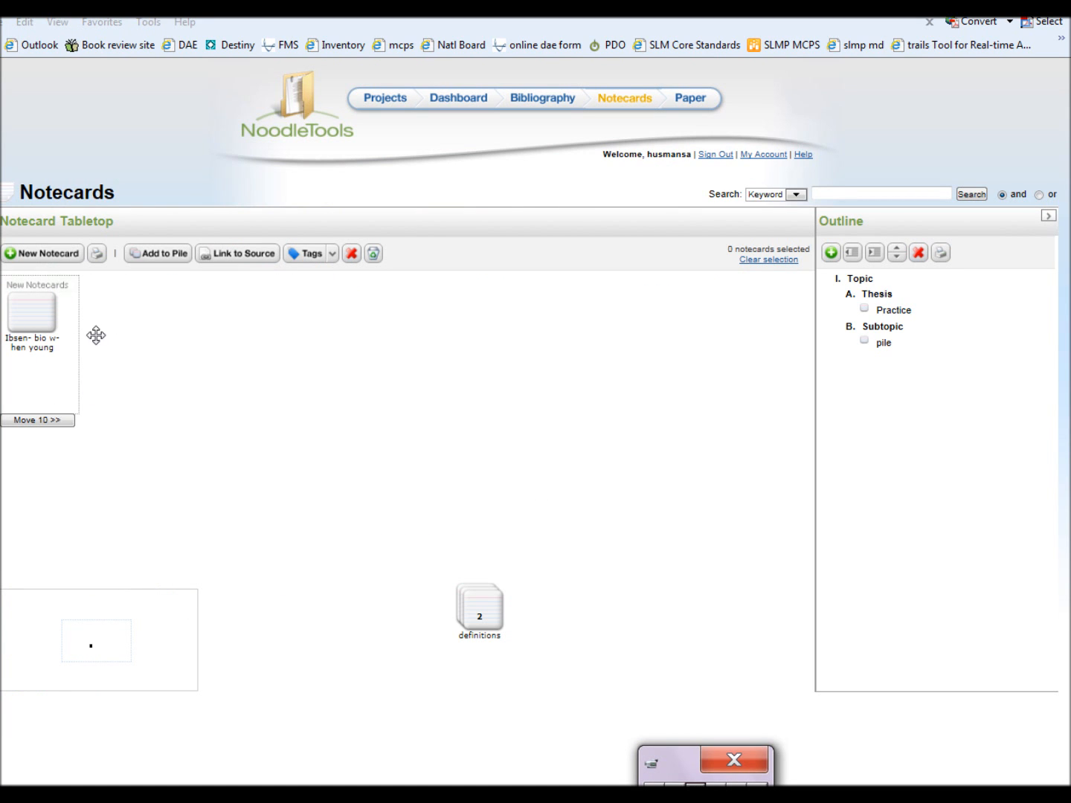
Move the definitions pile close to the New Notecards area and expand it.
{"action": "left_click_drag", "start_coordinate": [502, 640], "coordinate": [601, 525]}
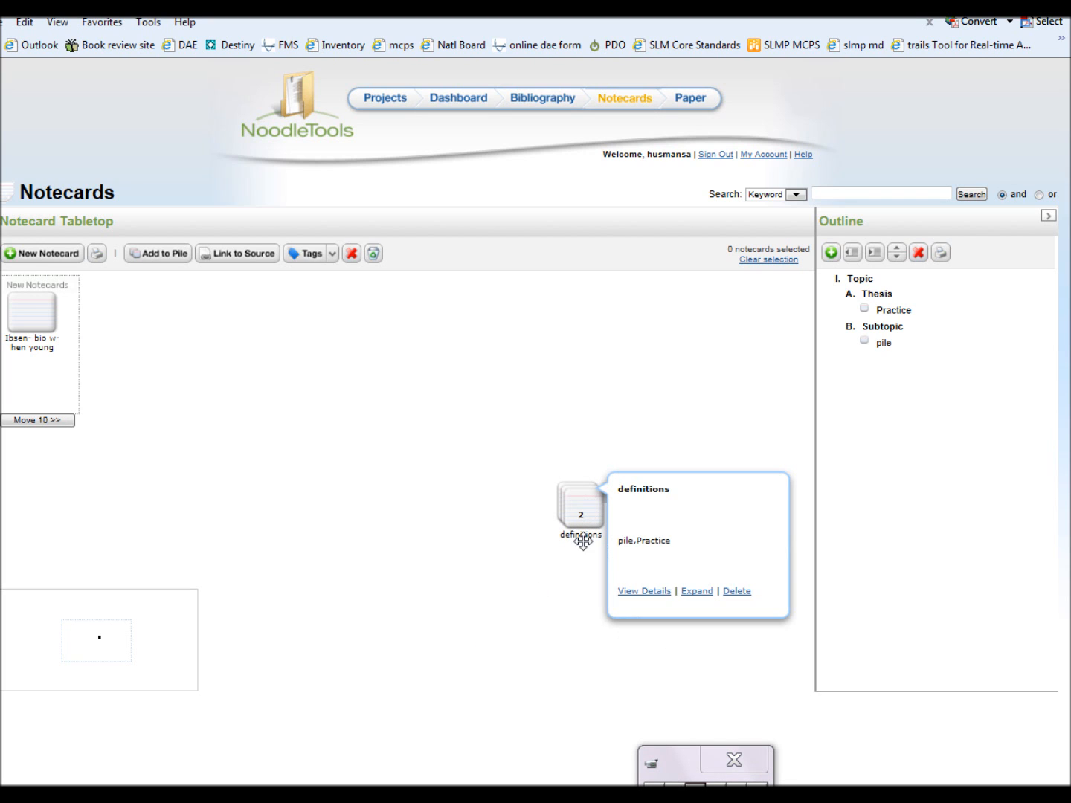
{"action": "right_click", "coordinate": [586, 508]}
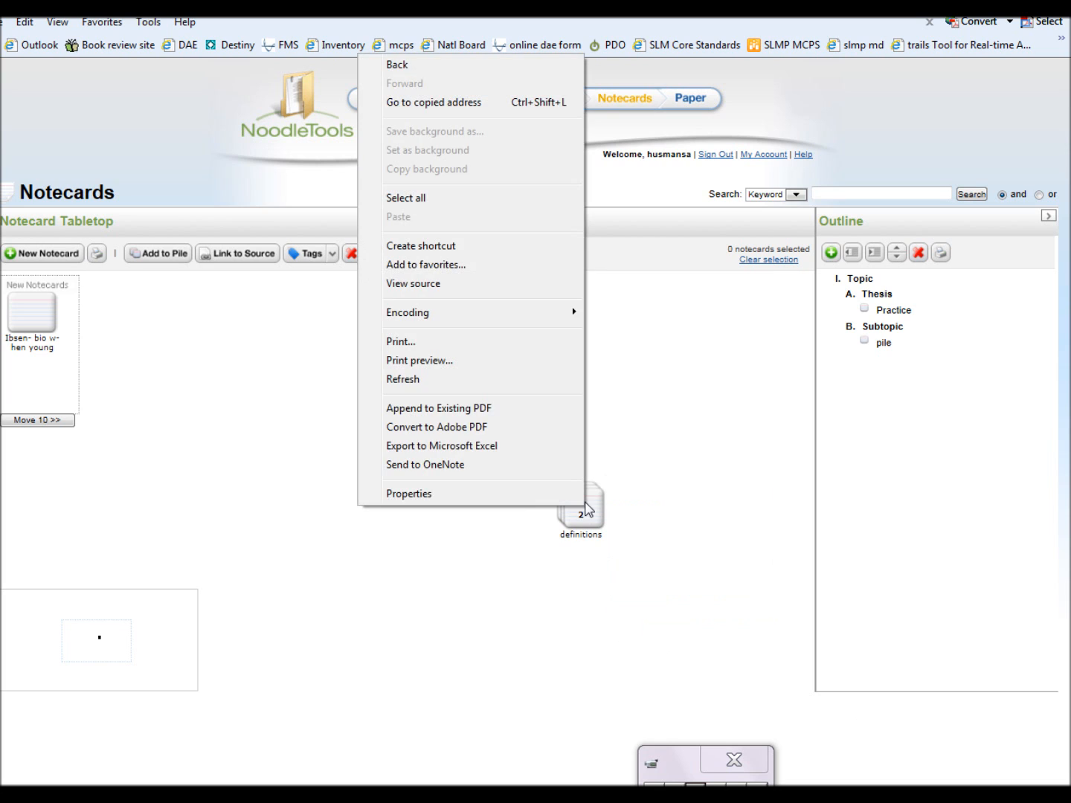
{"action": "left_click", "coordinate": [588, 503]}
{"action": "left_click_drag", "start_coordinate": [591, 499], "coordinate": [241, 349]}
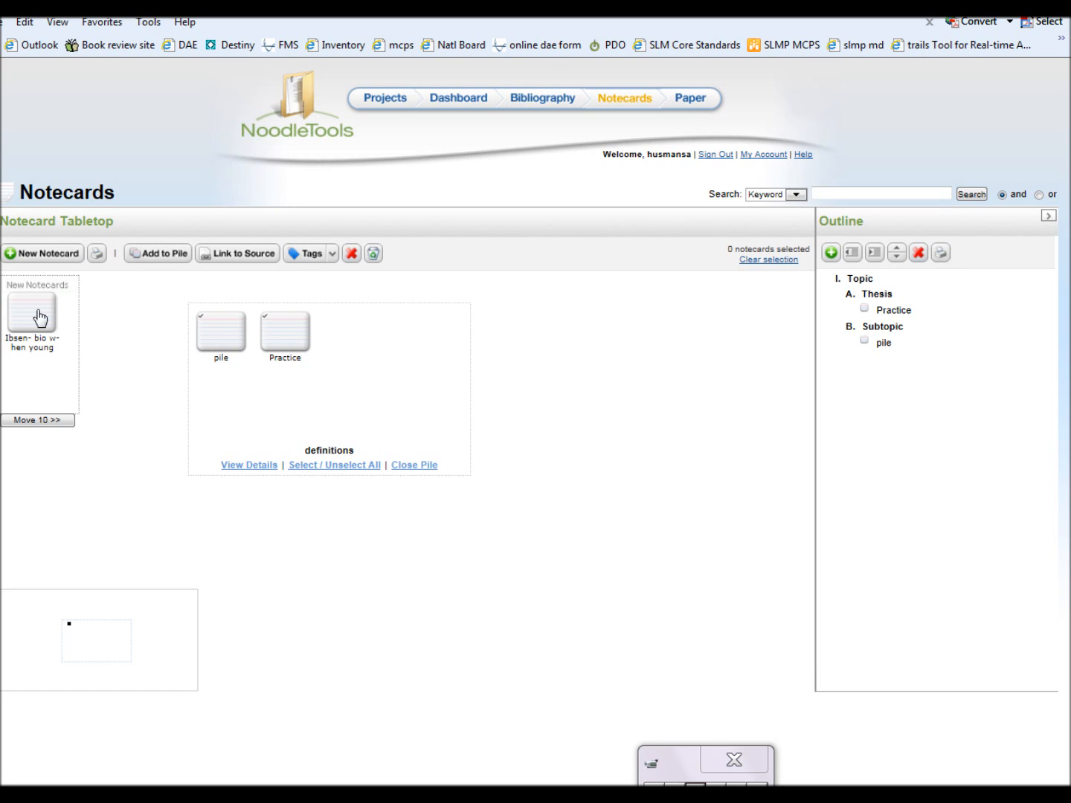
Add the "Ibsen- bio when young" notecard to the definitions pile, review the details of the pile's notecards and return to the tabletop.
{"action": "left_click_drag", "start_coordinate": [40, 318], "coordinate": [428, 402]}
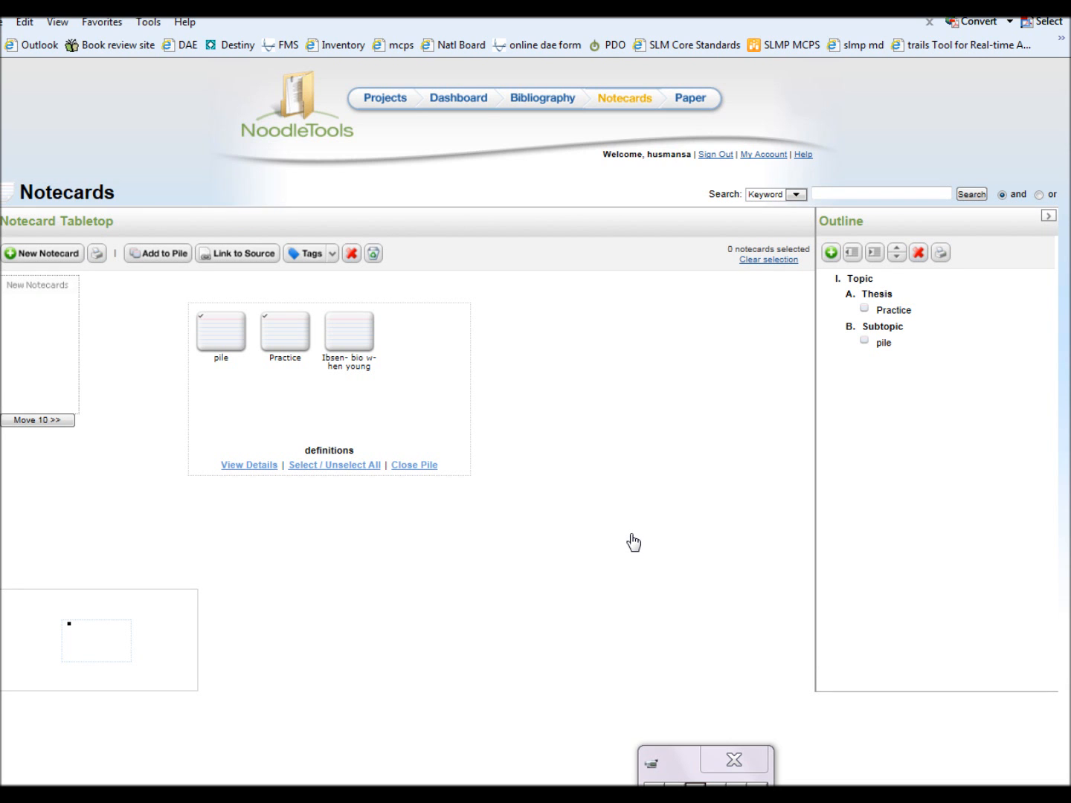
{"action": "left_click", "coordinate": [254, 467]}
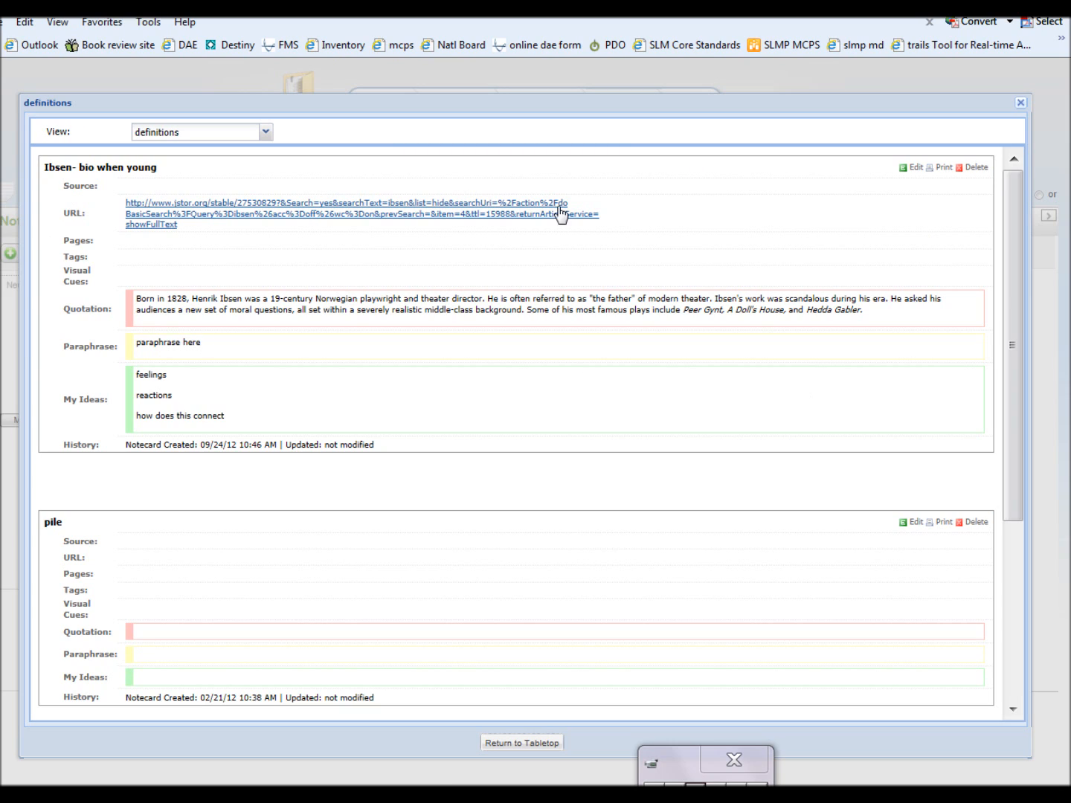
{"action": "left_click_drag", "start_coordinate": [1011, 470], "coordinate": [1016, 688]}
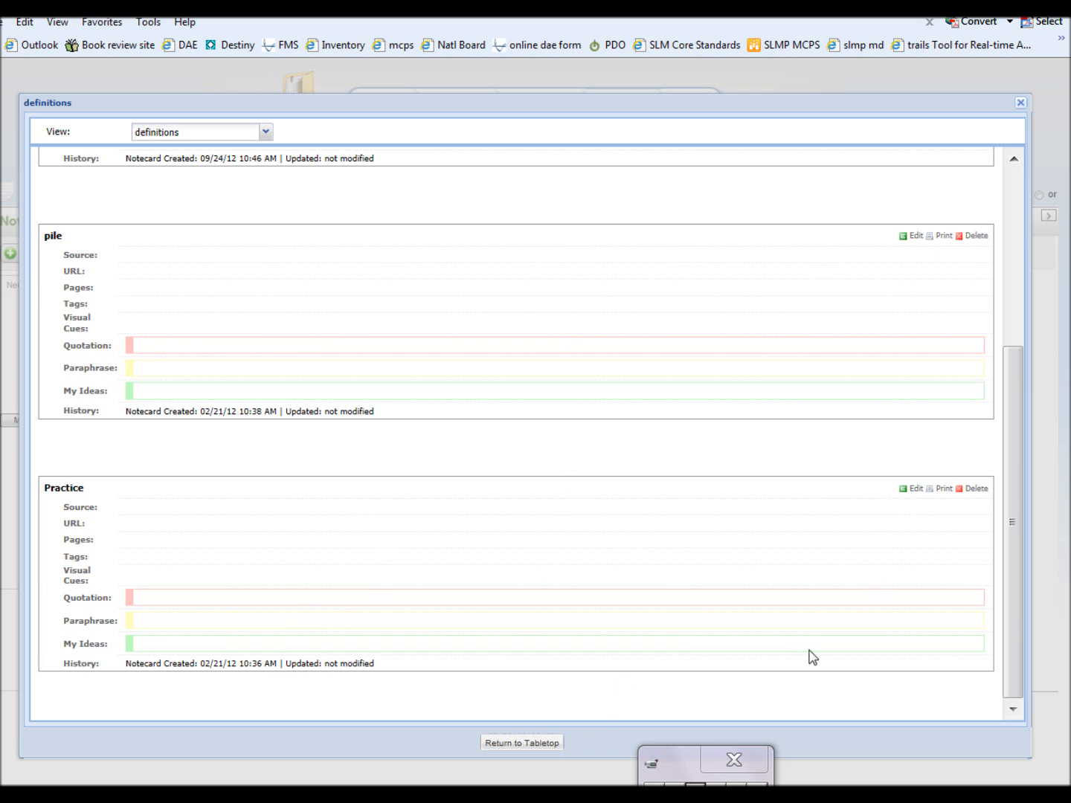
{"action": "left_click", "coordinate": [562, 744]}
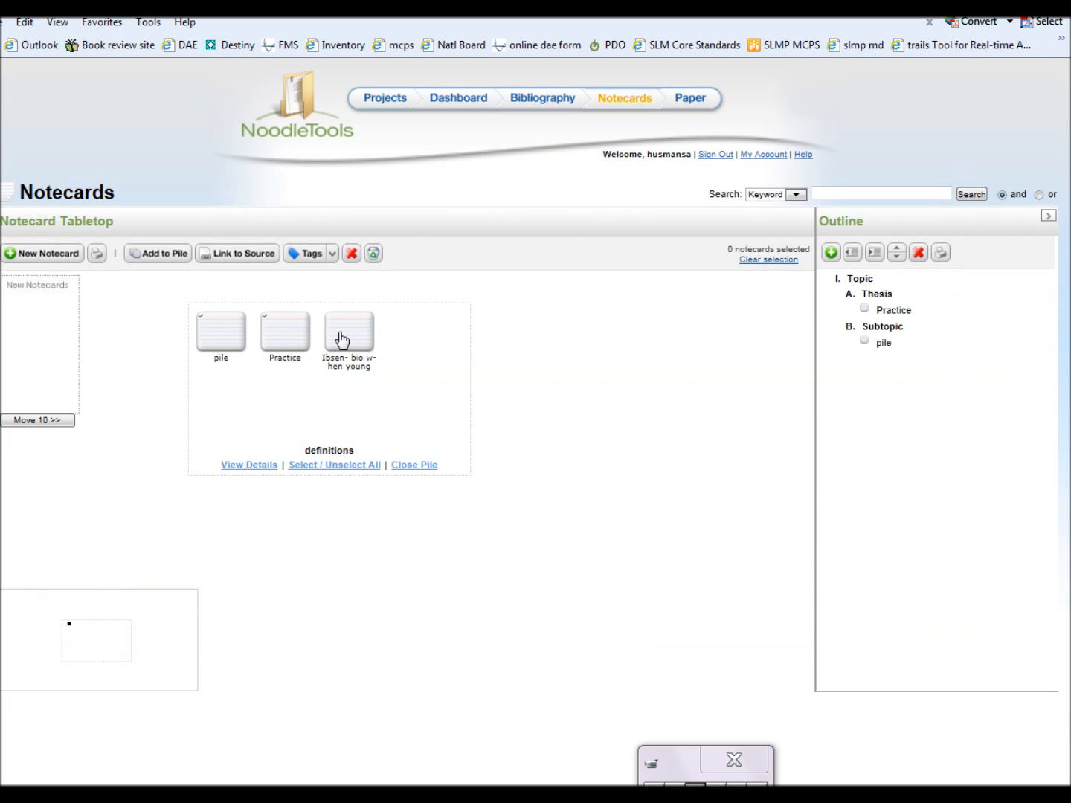
Take the "Ibsen- bio when young" notecard out of the definitions pile onto the open tabletop and close the pile.
{"action": "left_click_drag", "start_coordinate": [344, 343], "coordinate": [566, 417]}
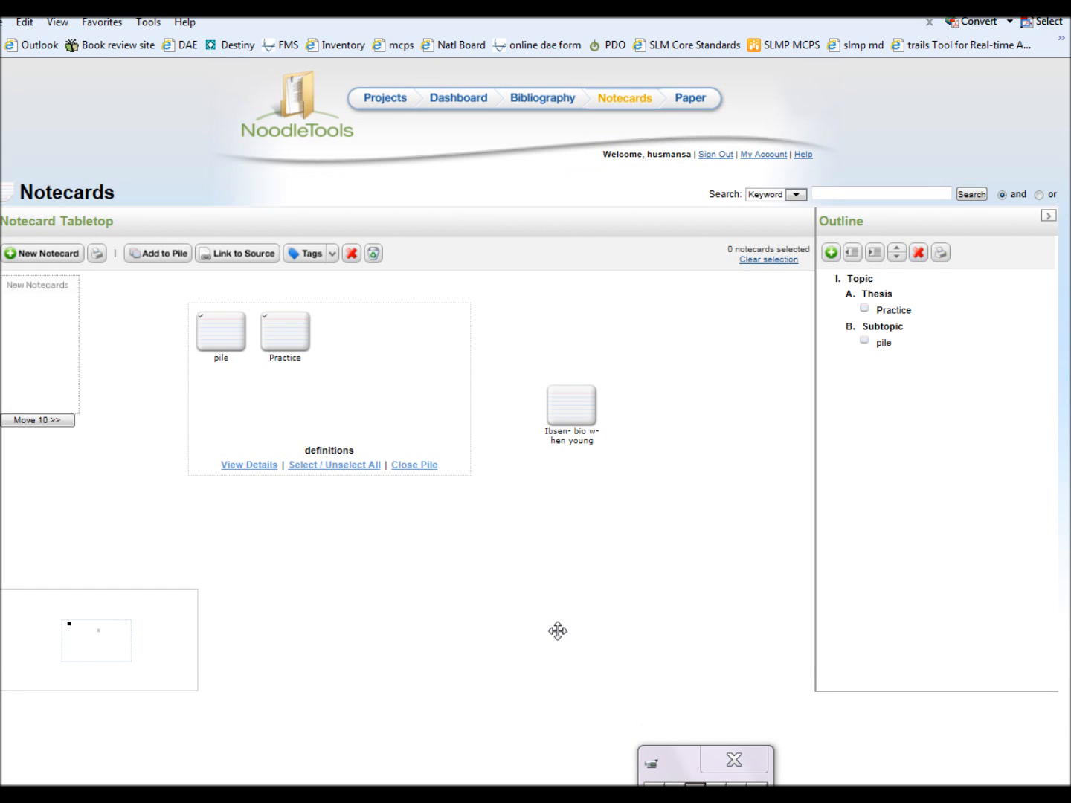
{"action": "left_click", "coordinate": [424, 466]}
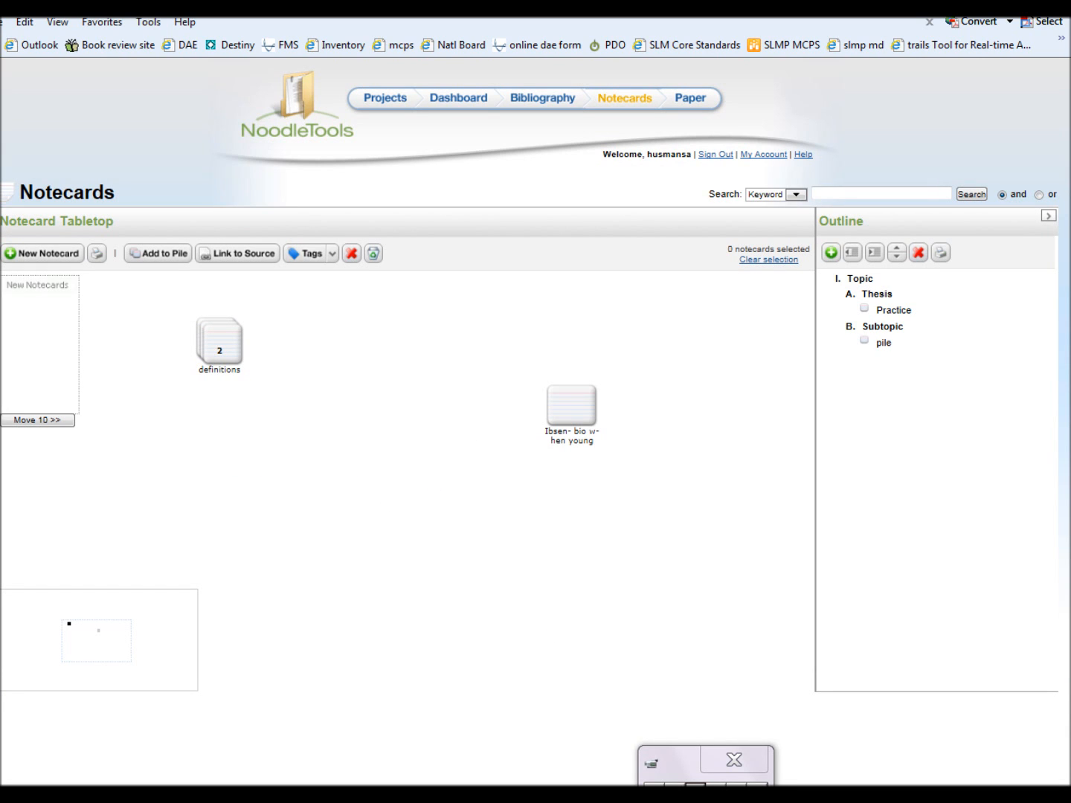
{"action": "left_click", "coordinate": [696, 784]}
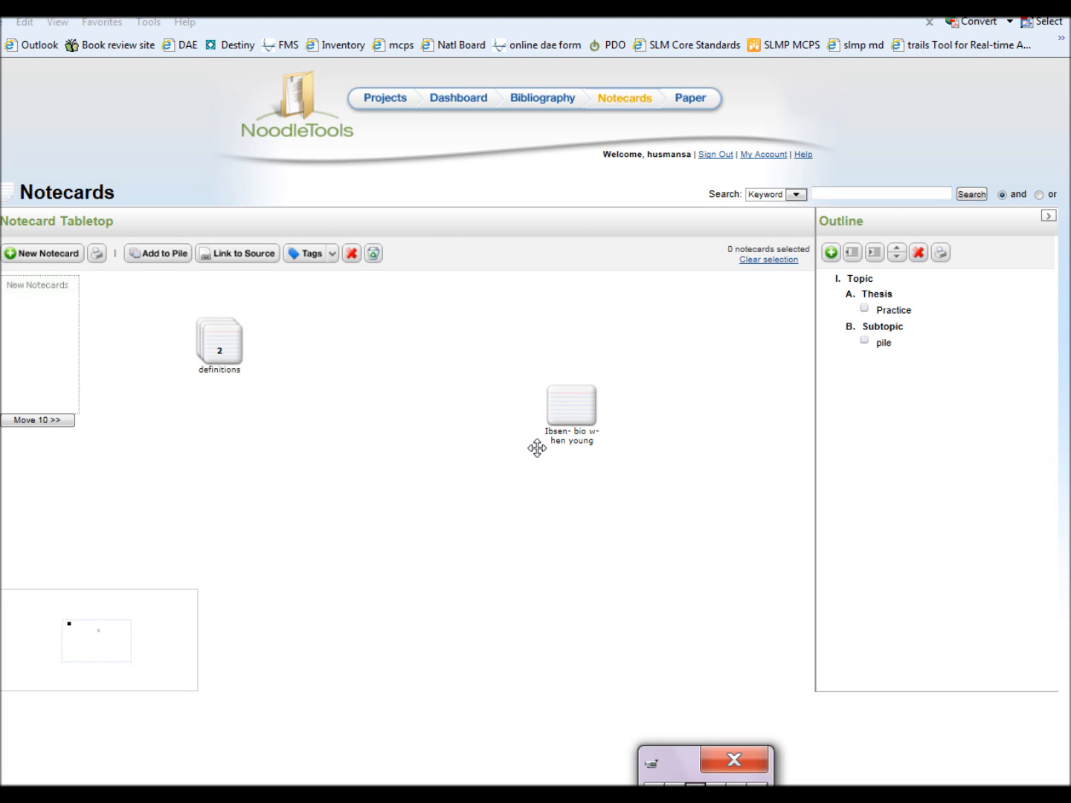
Try to link the "Ibsen- bio when young" notecard to a source from the tabletop.
{"action": "mouse_move", "coordinate": [580, 423]}
{"action": "left_click", "coordinate": [244, 253]}
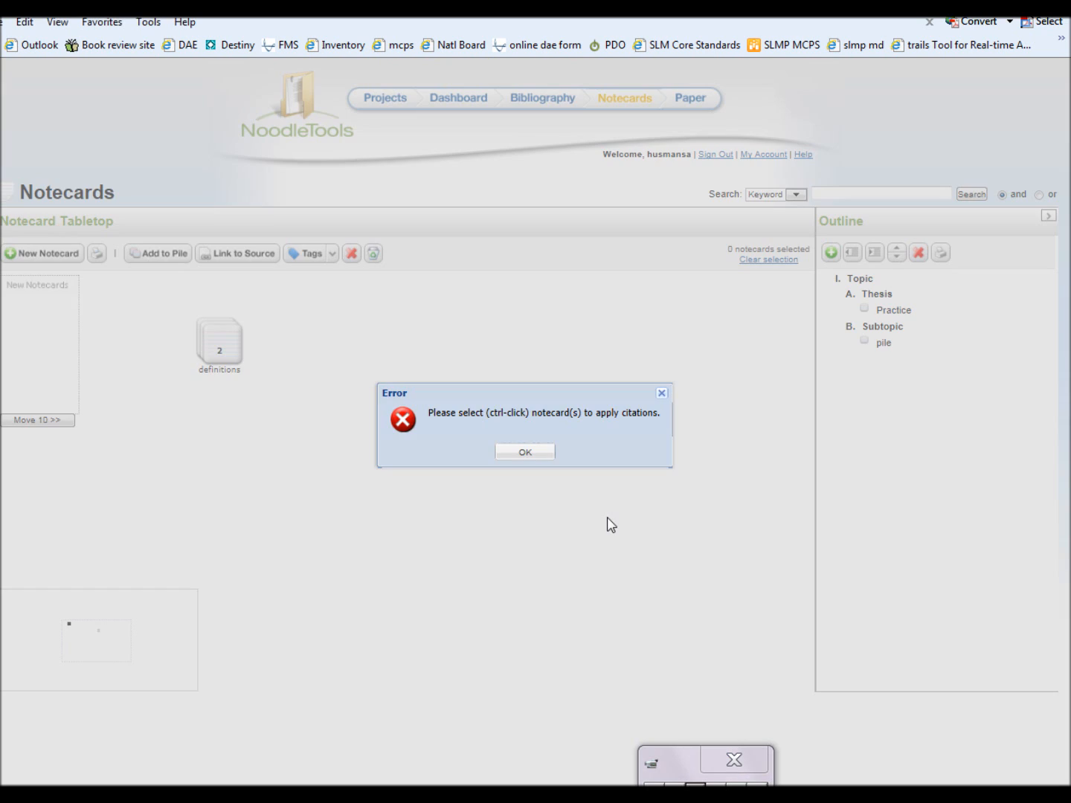
{"action": "left_click", "coordinate": [525, 452]}
{"action": "left_click", "coordinate": [577, 435]}
{"action": "left_click", "coordinate": [221, 256]}
{"action": "left_click", "coordinate": [529, 454]}
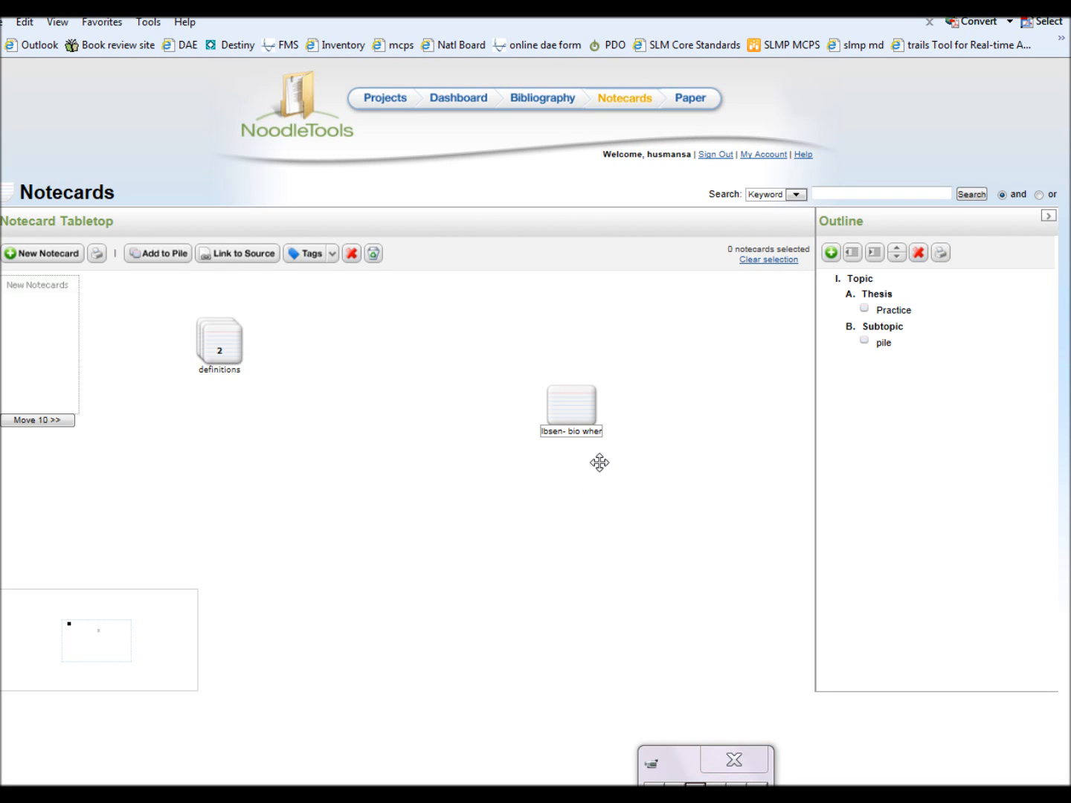
Open the "Ibsen- bio when young" notecard for editing, choose None as its source and close it without saving.
{"action": "mouse_move", "coordinate": [581, 406]}
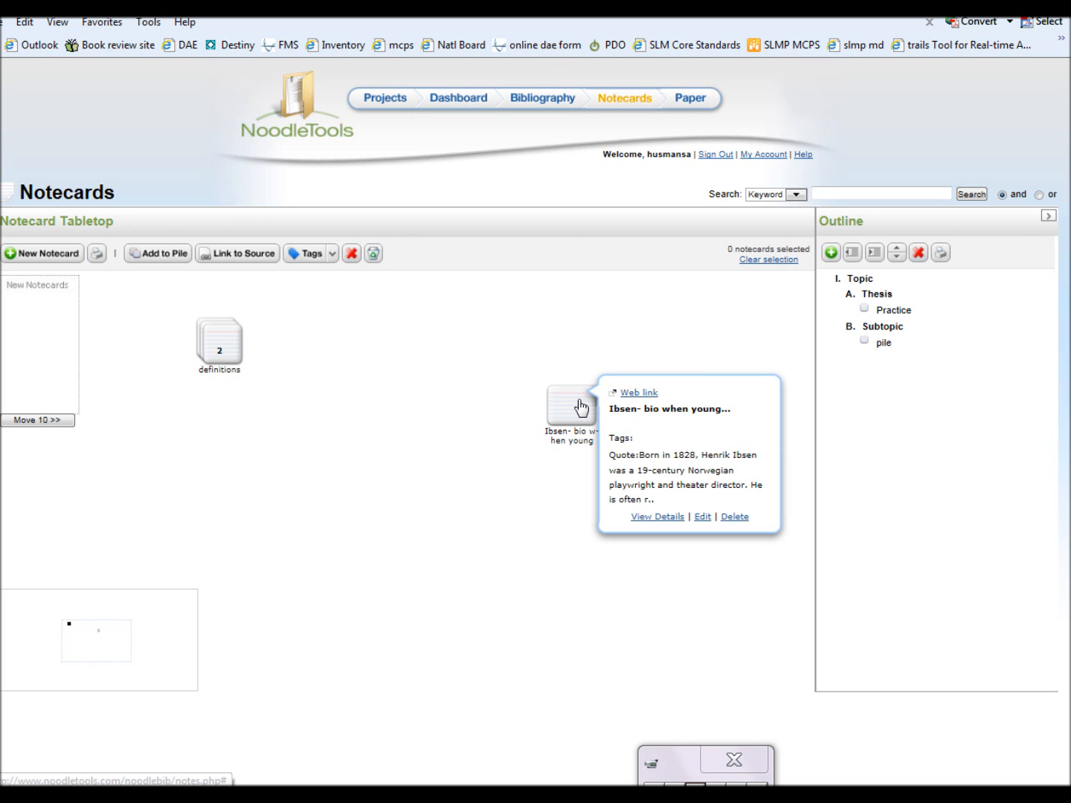
{"action": "double_click", "coordinate": [580, 407]}
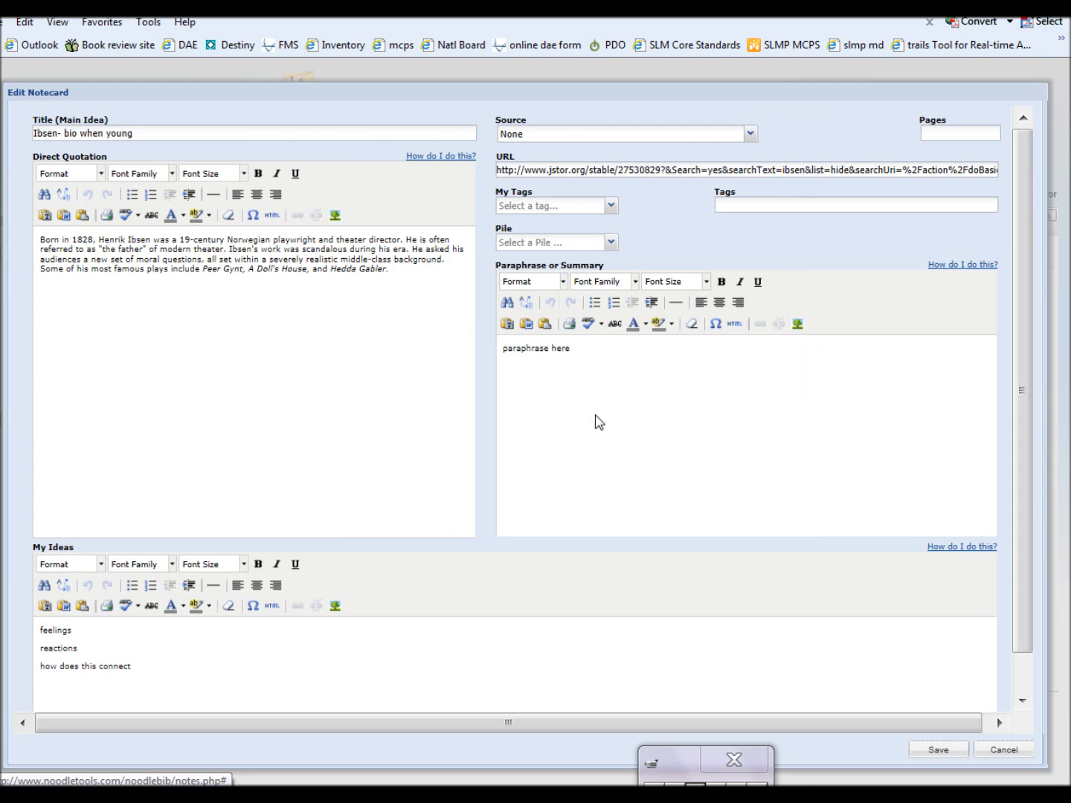
{"action": "left_click", "coordinate": [568, 134]}
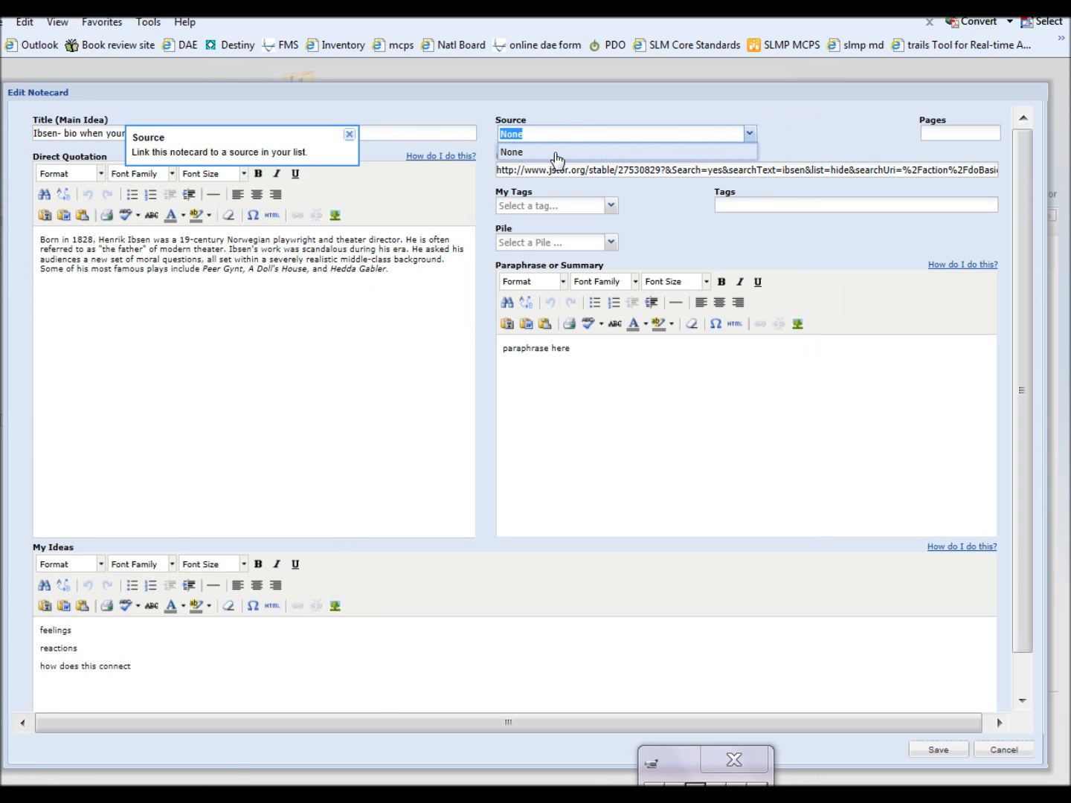
{"action": "left_click", "coordinate": [557, 152]}
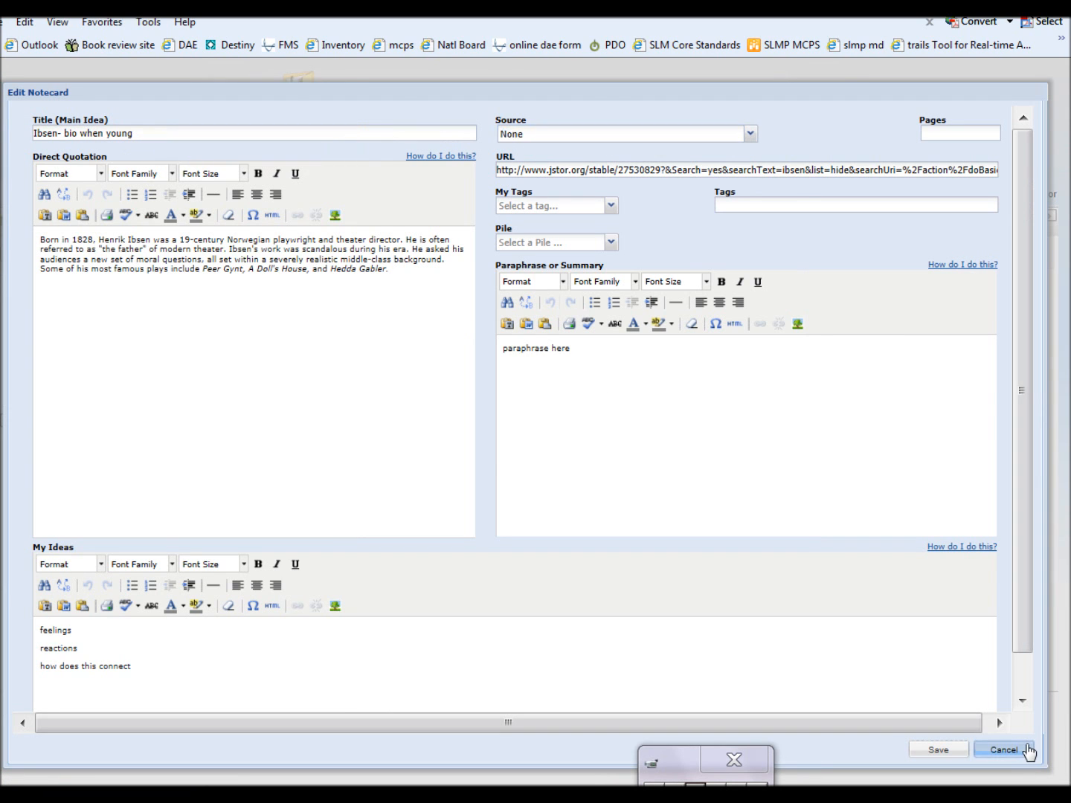
{"action": "left_click", "coordinate": [1027, 749]}
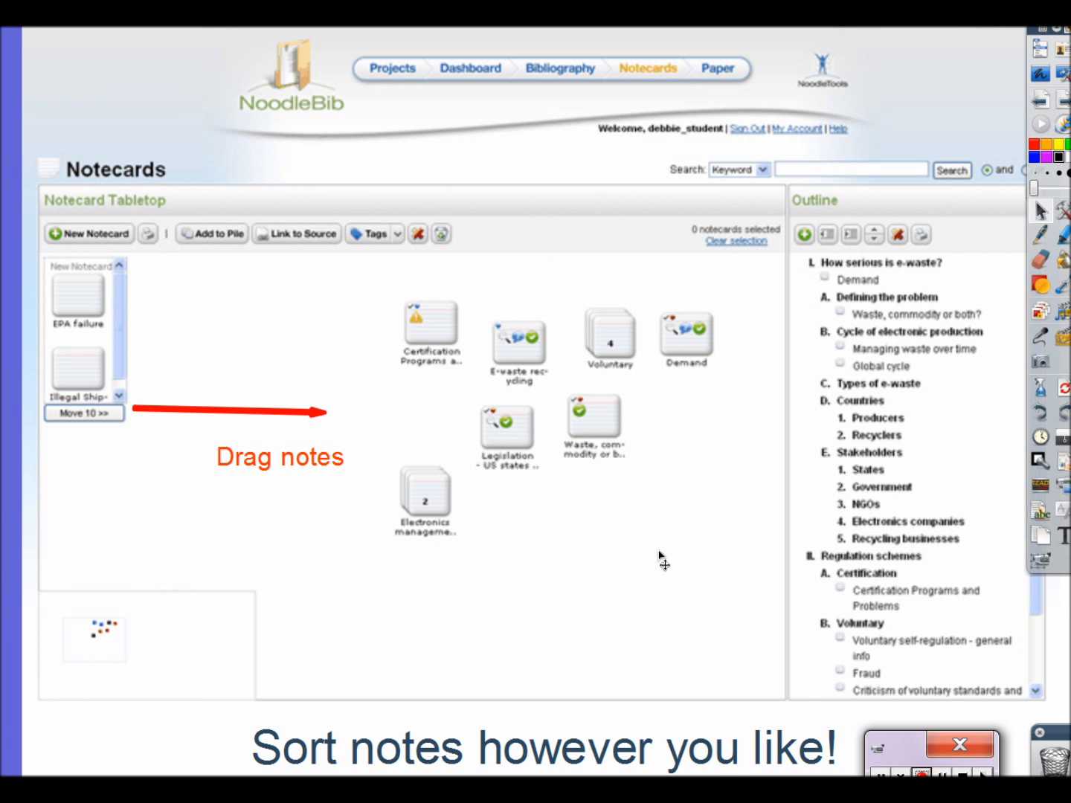
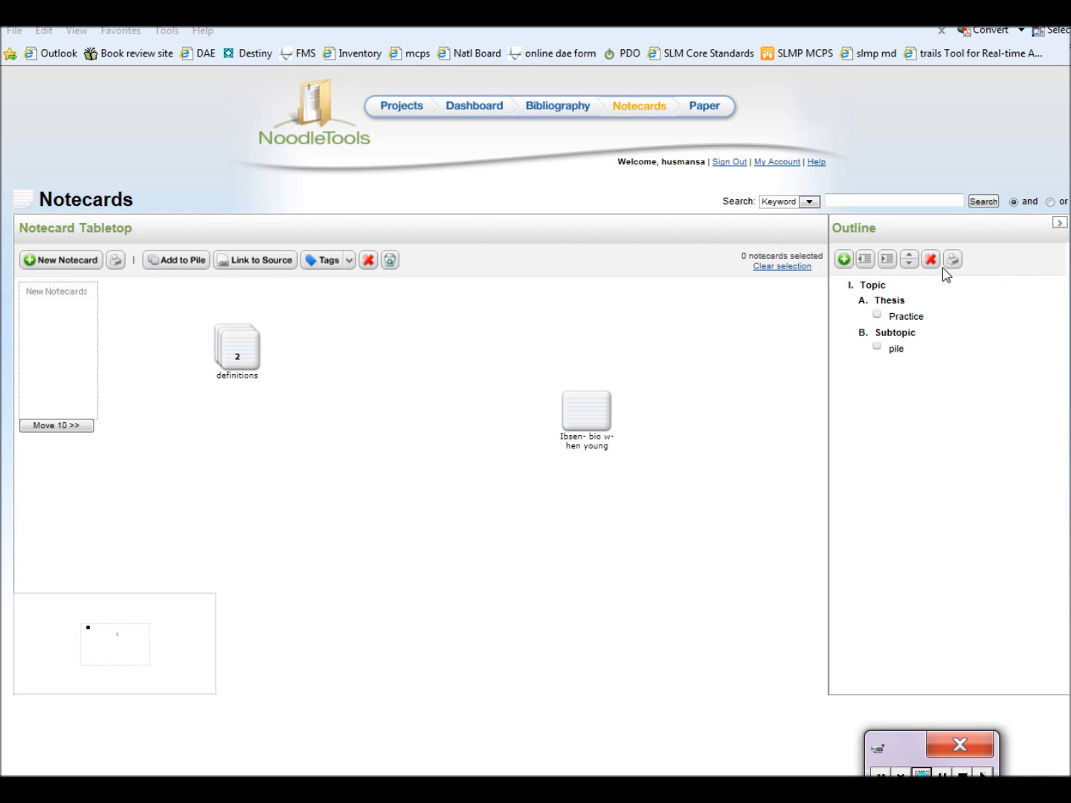
Add a new top-level topic named "Author" to the outline.
{"action": "left_click", "coordinate": [844, 262]}
{"action": "left_click", "coordinate": [844, 262]}
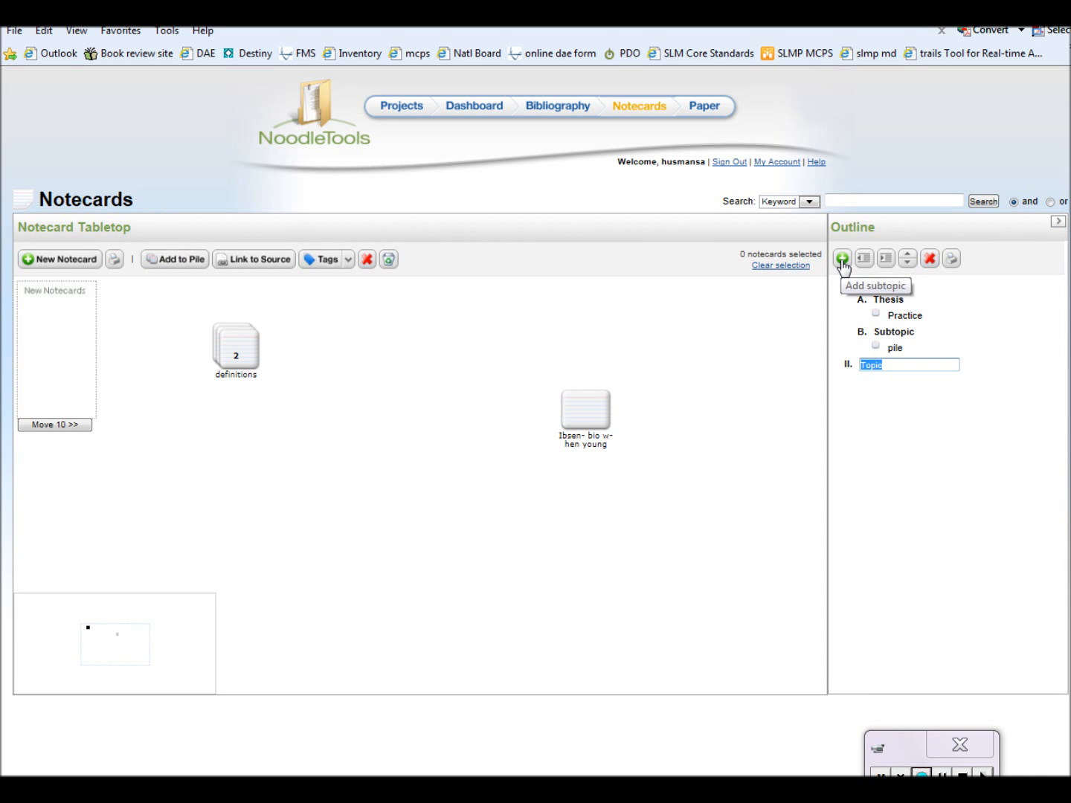
{"action": "type", "text": "Author"}
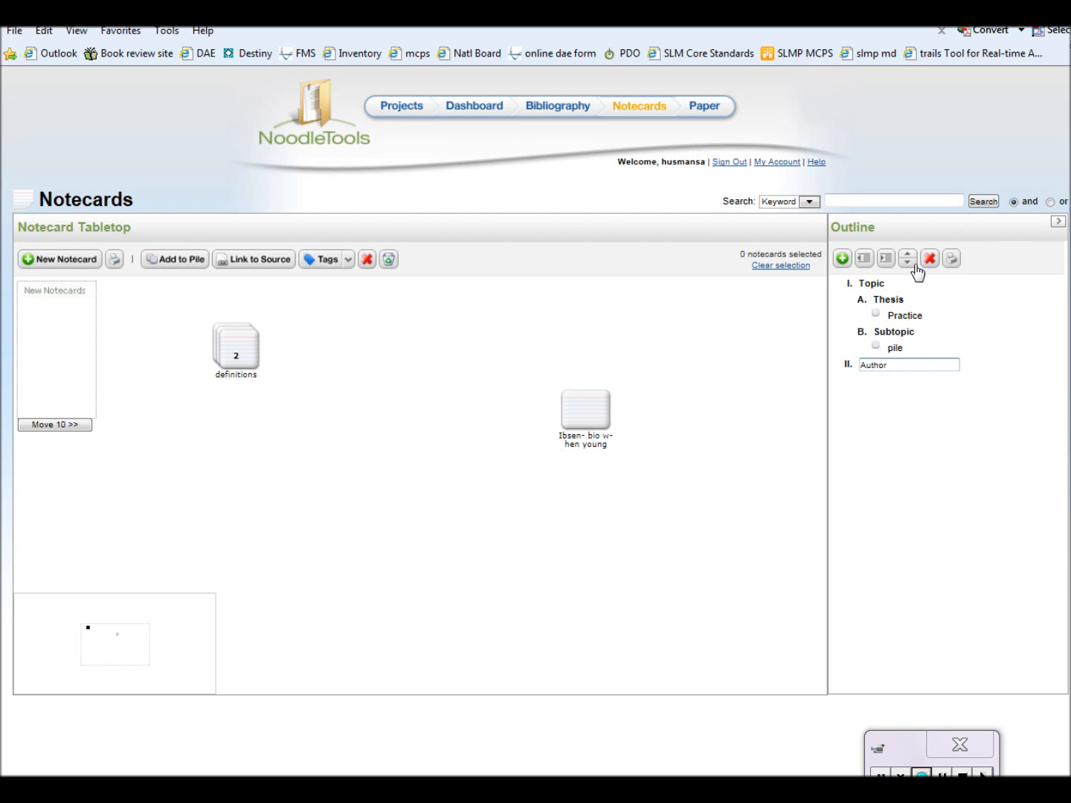
Try indenting the Author topic and moving it above Topic, restoring its original level and position.
{"action": "left_click", "coordinate": [887, 261]}
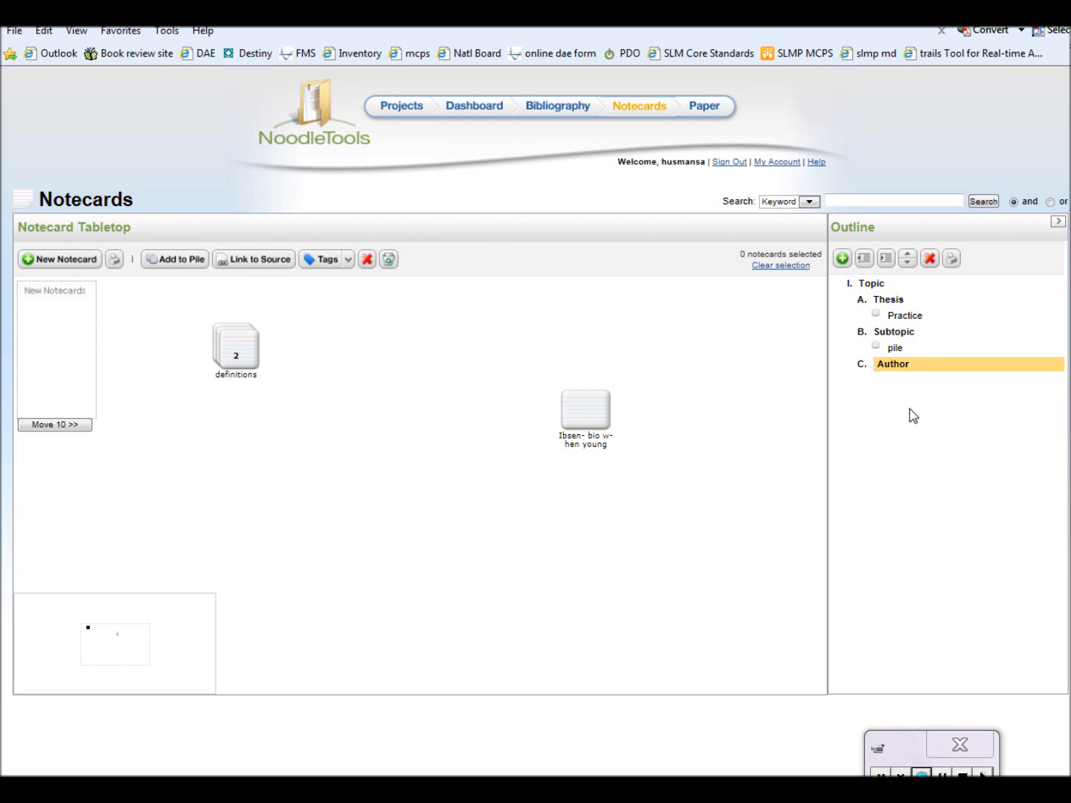
{"action": "left_click", "coordinate": [868, 263]}
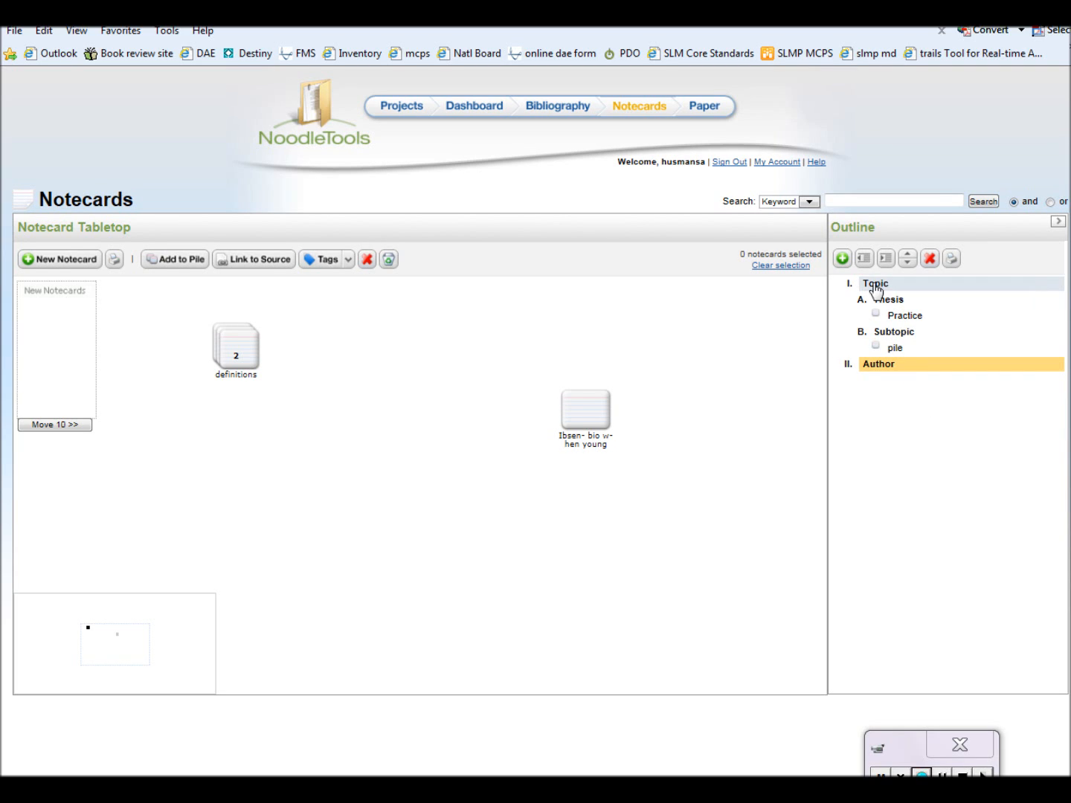
{"action": "left_click", "coordinate": [907, 255]}
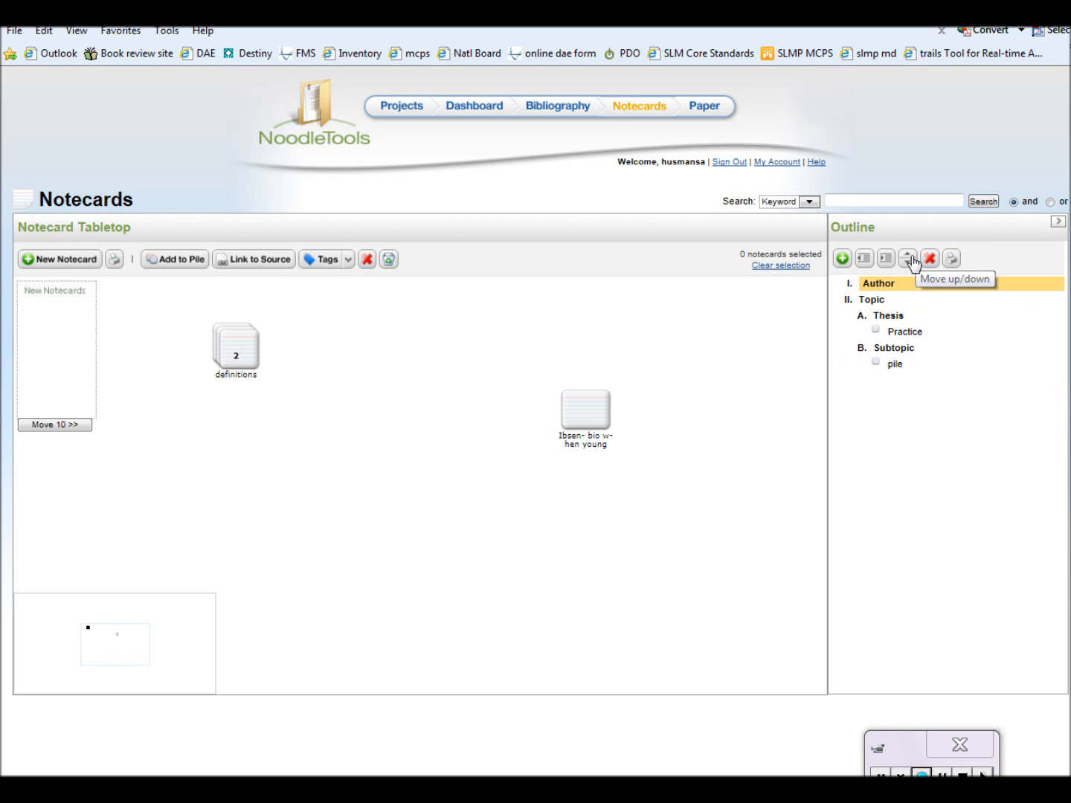
{"action": "left_click", "coordinate": [907, 264]}
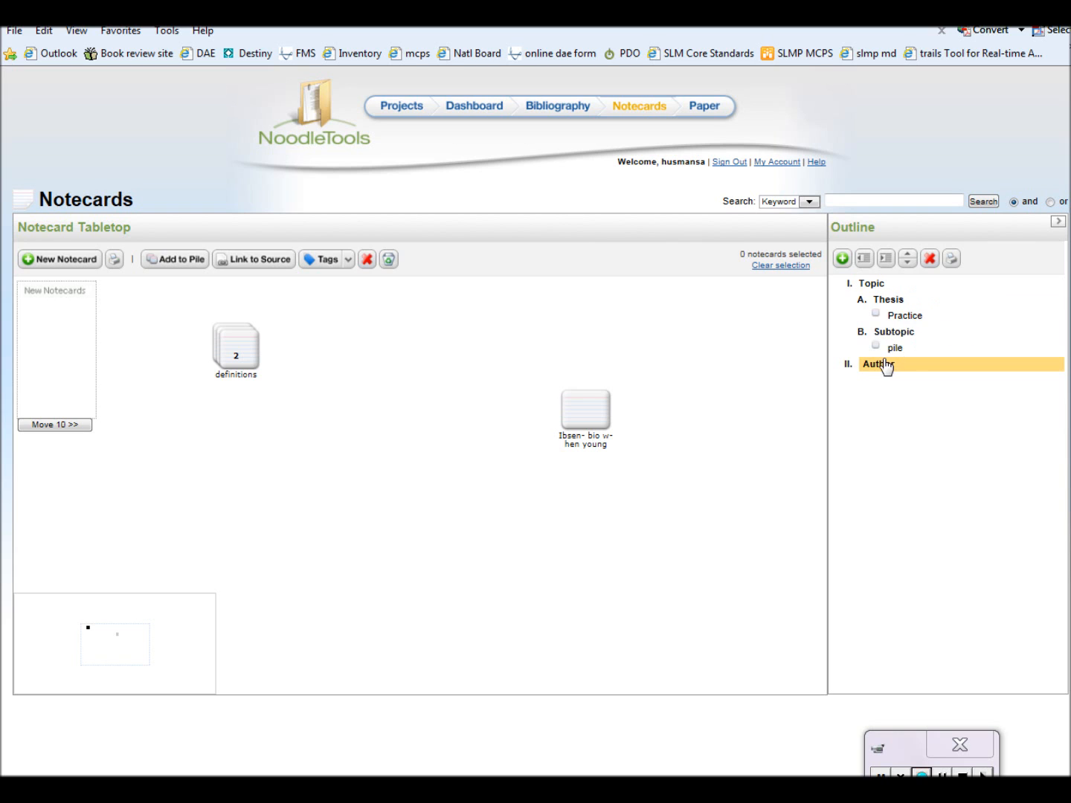
Delete the "Subtopic" entry and its associated content from the outline.
{"action": "left_click", "coordinate": [894, 333]}
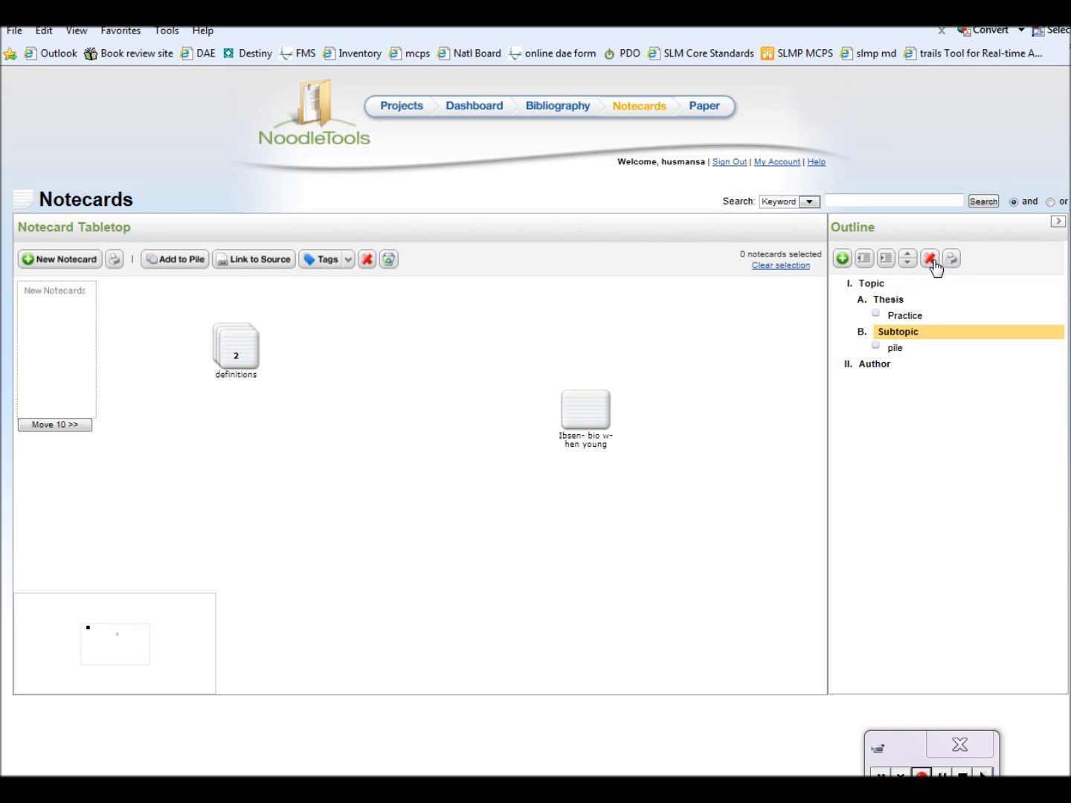
{"action": "left_click", "coordinate": [929, 260]}
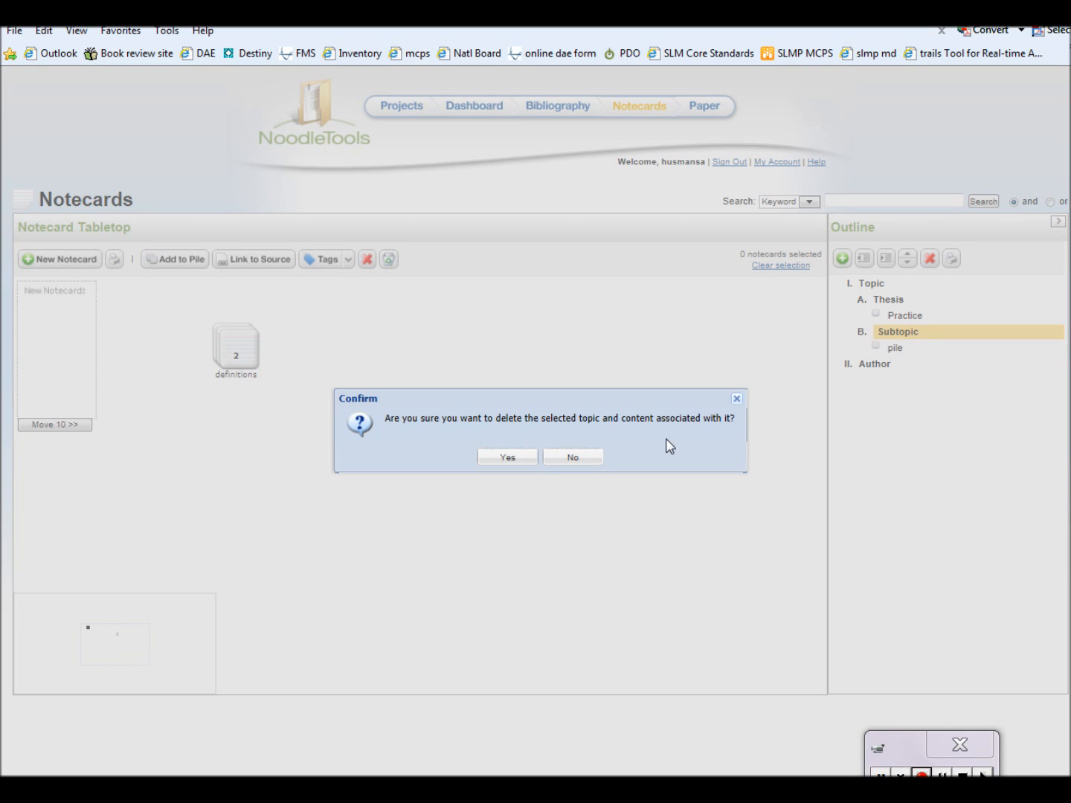
{"action": "left_click", "coordinate": [508, 459]}
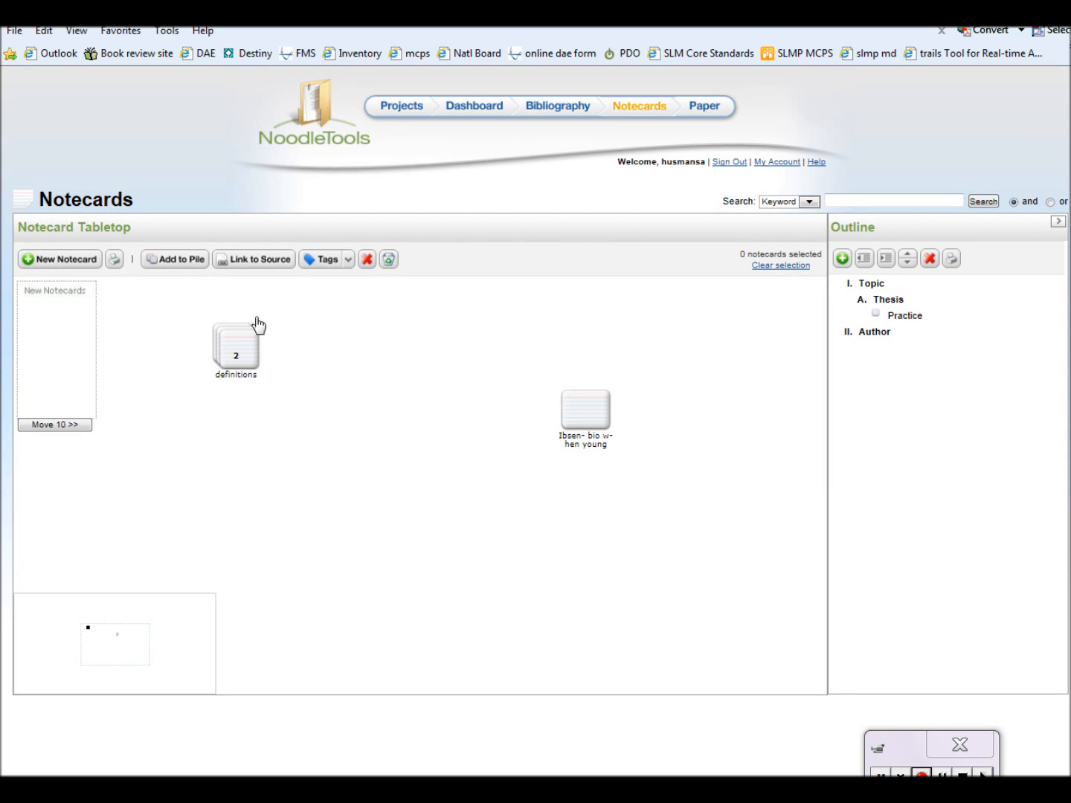
Place the "Ibsen- bio when young" notecard and the "pile" notecard from the definitions pile under the Author topic in the outline.
{"action": "left_click_drag", "start_coordinate": [590, 414], "coordinate": [874, 336]}
{"action": "left_click", "coordinate": [248, 358]}
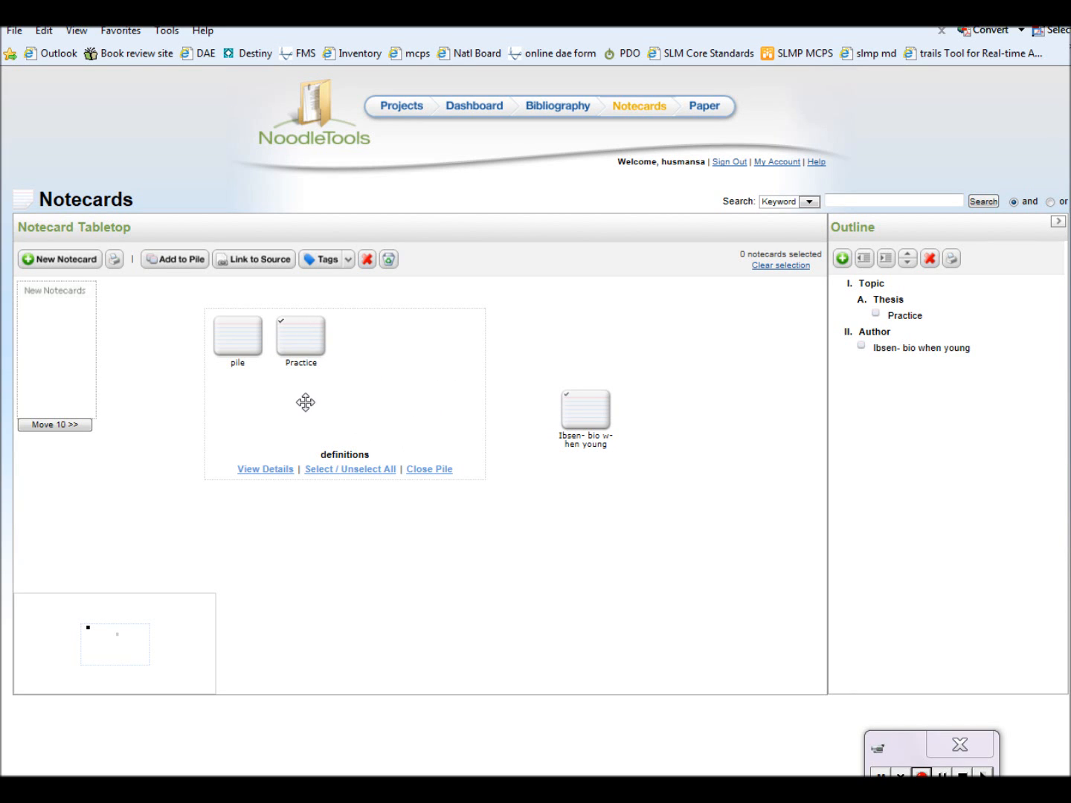
{"action": "left_click_drag", "start_coordinate": [238, 338], "coordinate": [943, 359]}
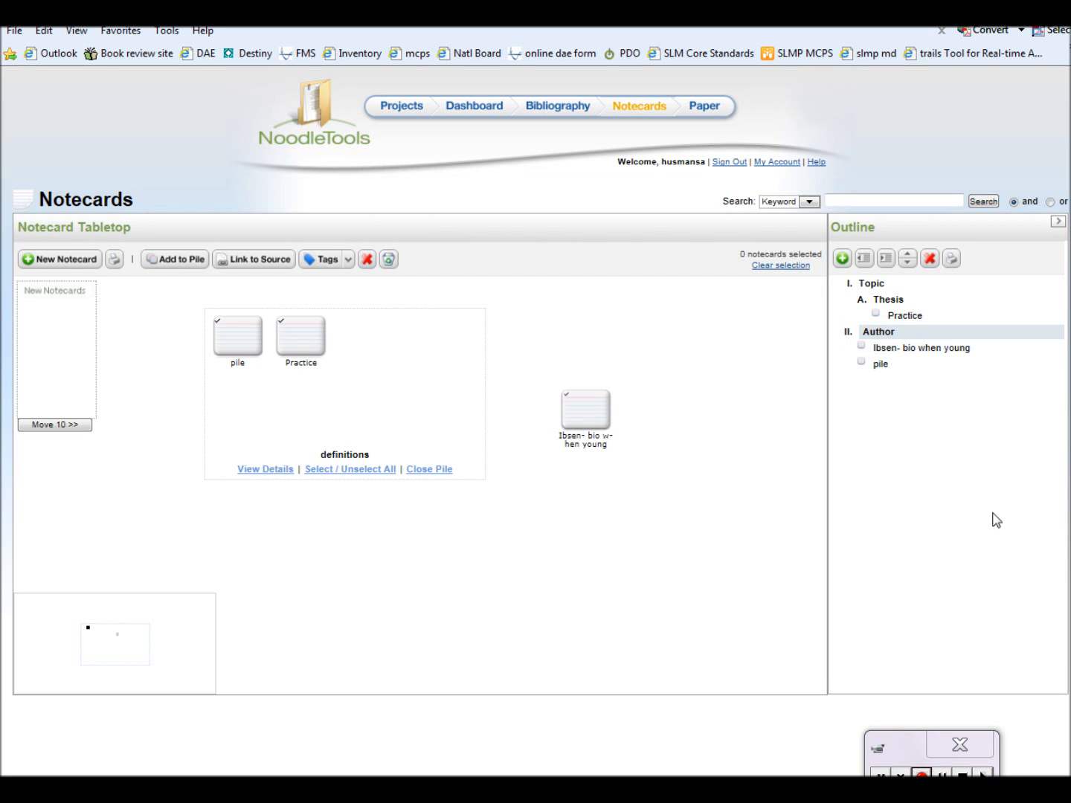
{"action": "left_click", "coordinate": [921, 775]}
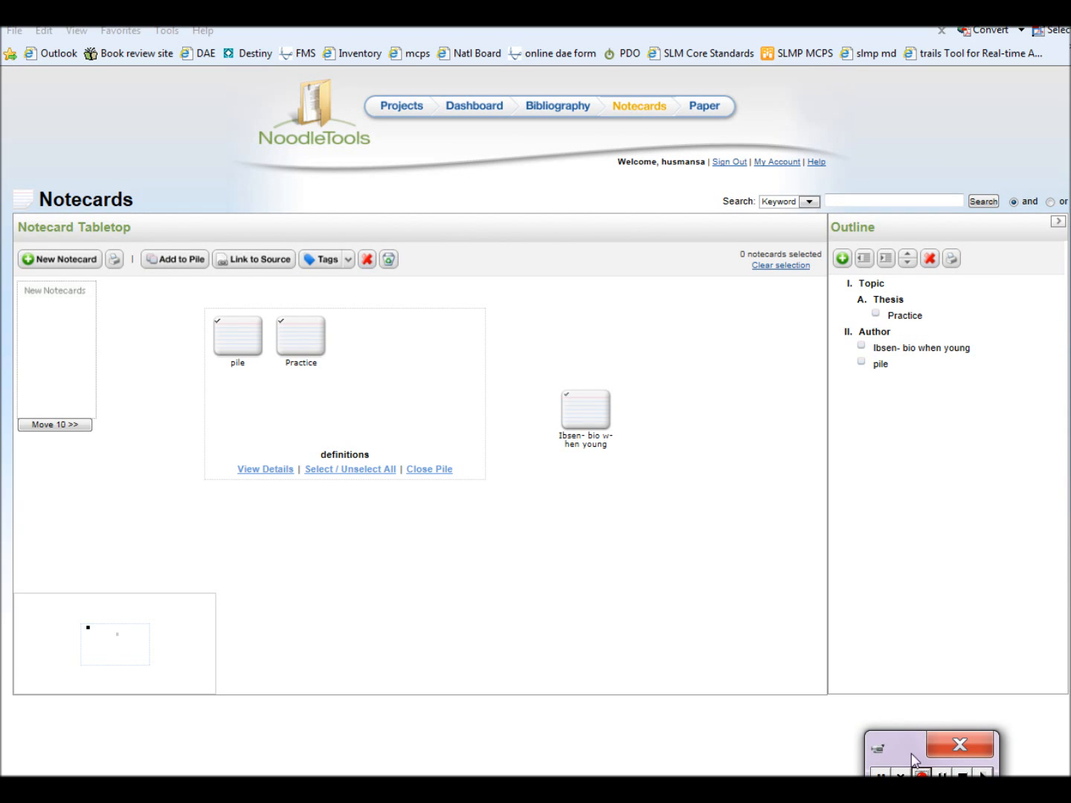
Generate a printable outline with notecards, including all notecard items, and enlarge its window to full size.
{"action": "left_click", "coordinate": [948, 262]}
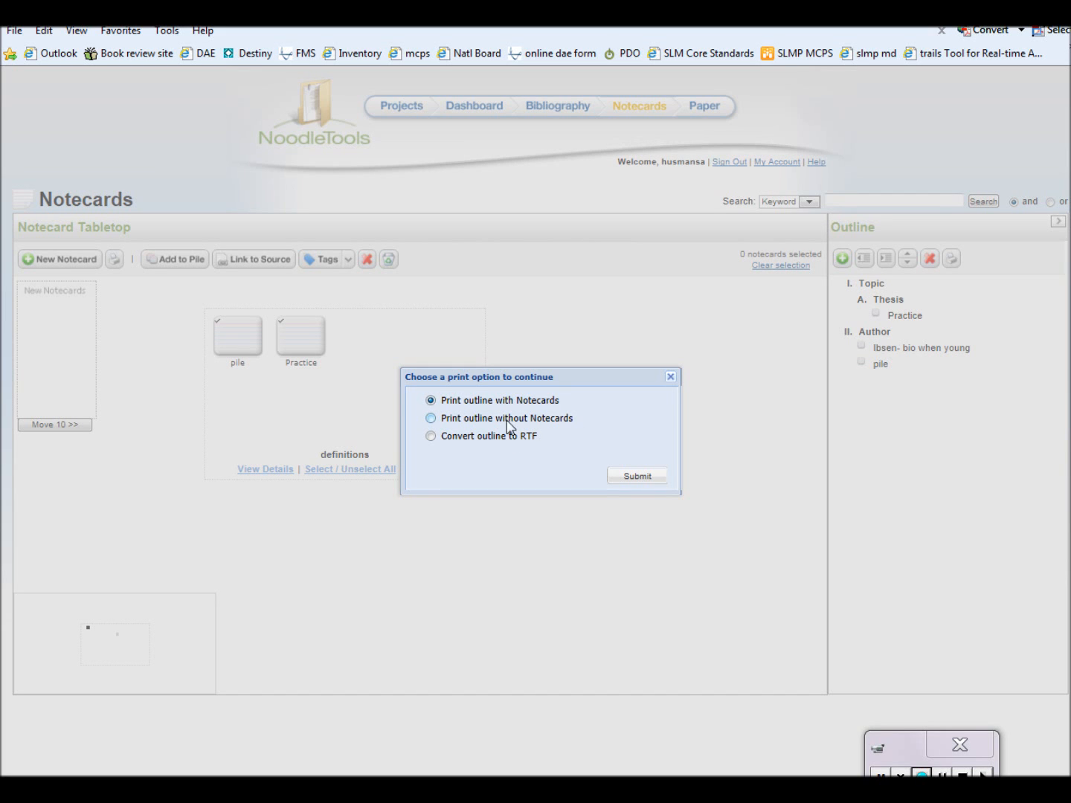
{"action": "left_click", "coordinate": [634, 480]}
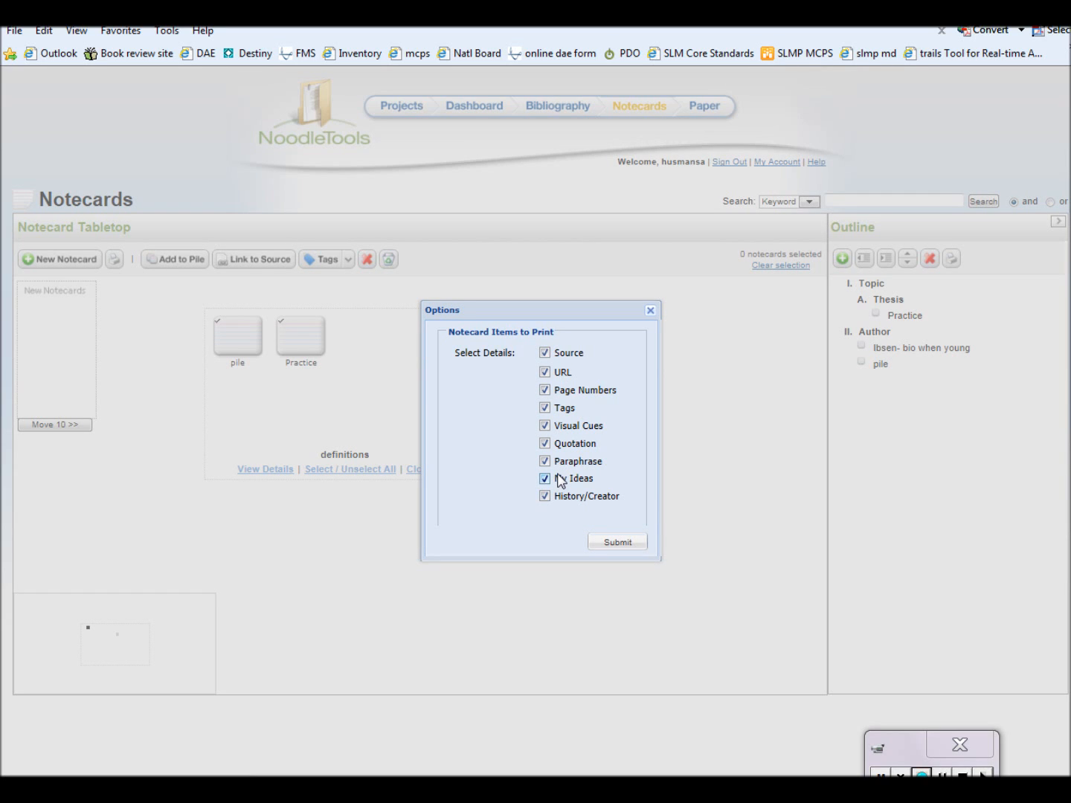
{"action": "left_click", "coordinate": [622, 550]}
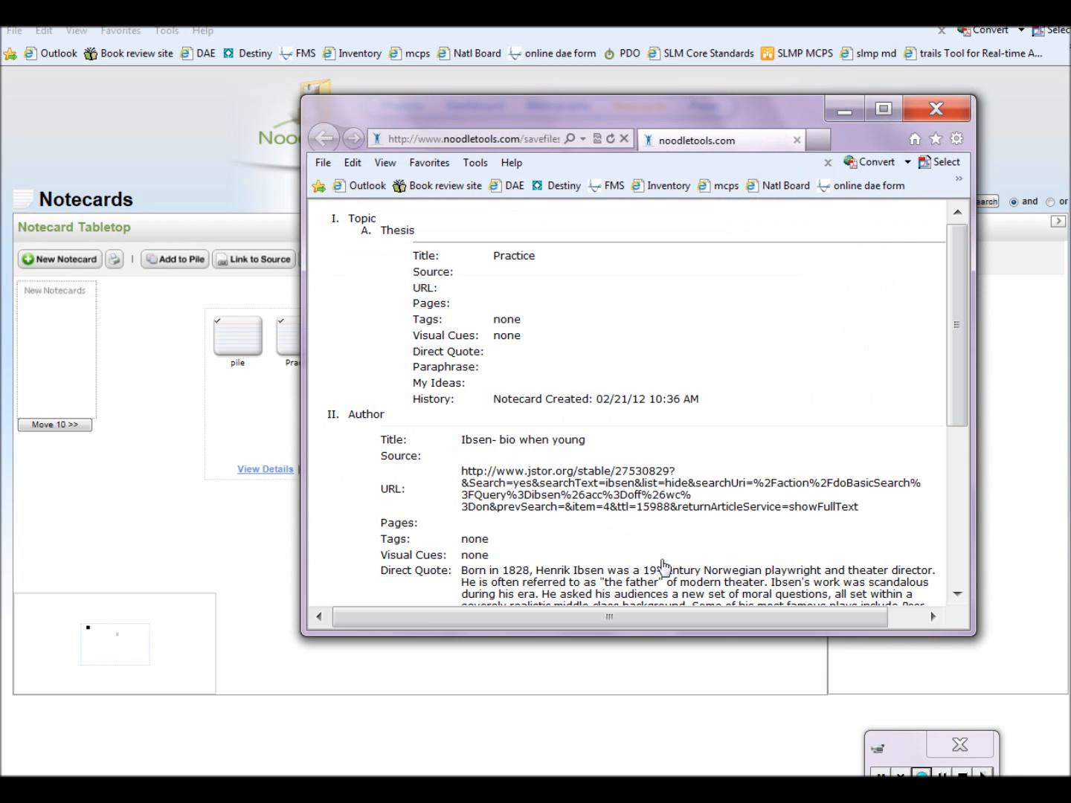
{"action": "left_click", "coordinate": [892, 115]}
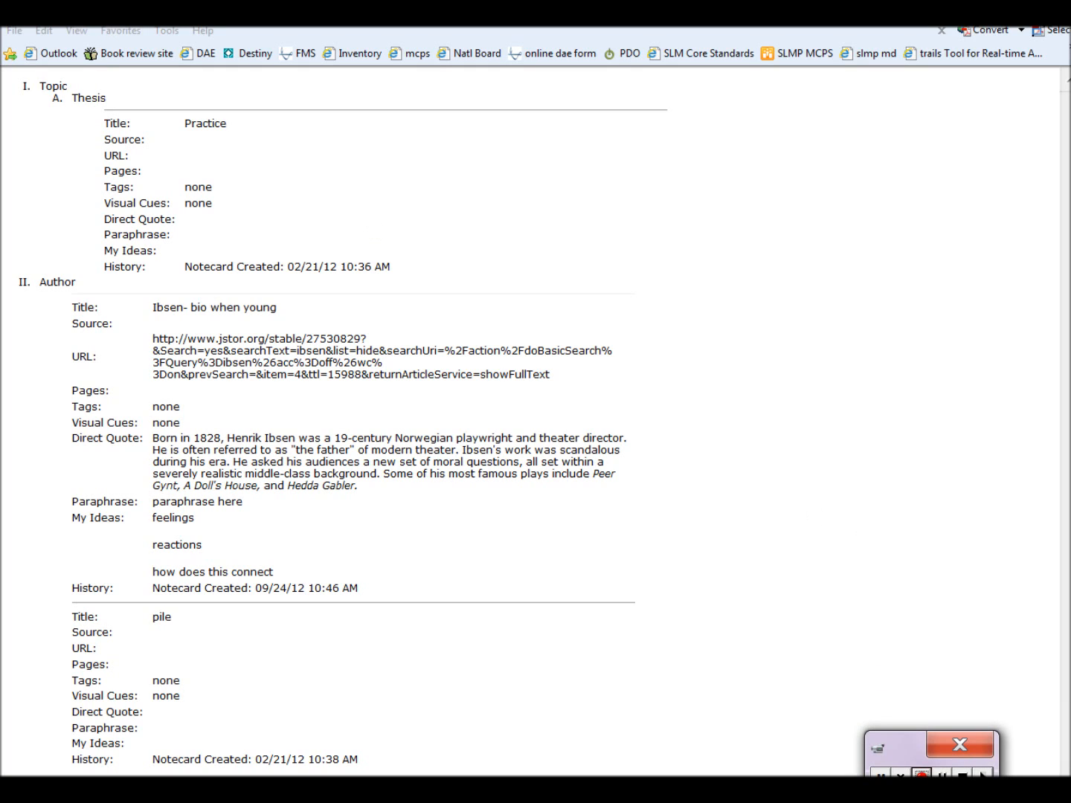
Set up printing of the outline on the 545-Media Cntr-HP 4250 printer, checking its two-sided finishing options and accepting the preferences.
{"action": "left_click", "coordinate": [15, 29]}
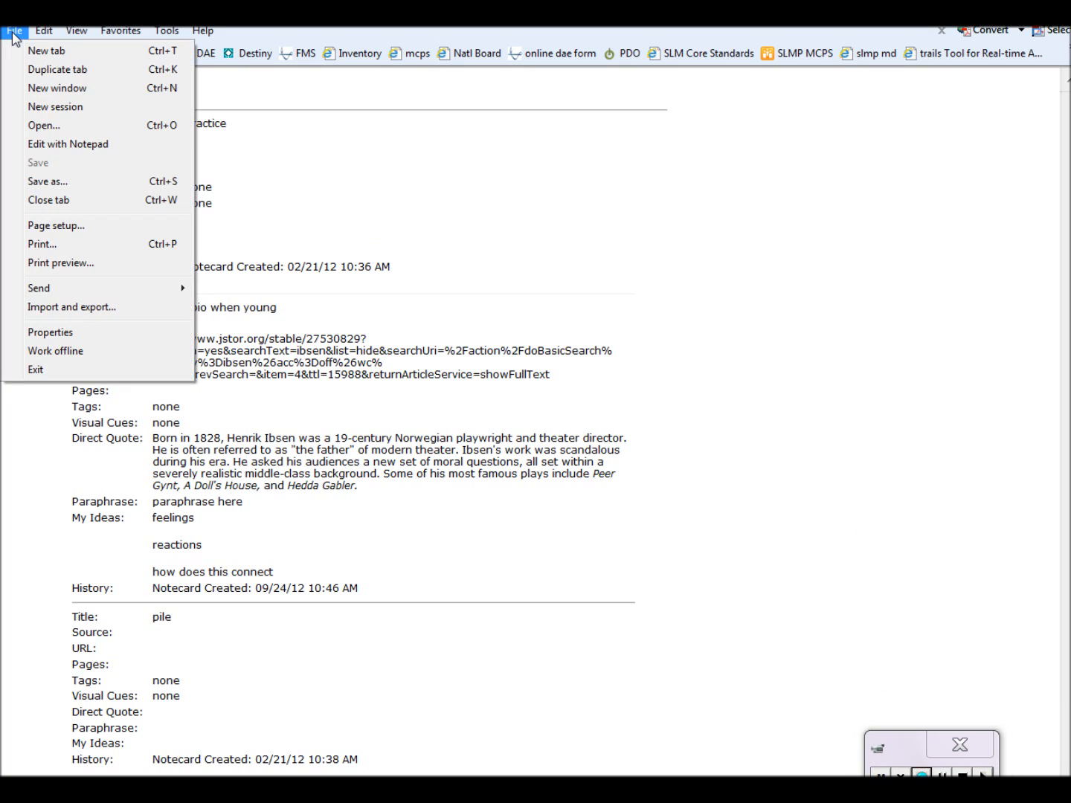
{"action": "left_click", "coordinate": [104, 244]}
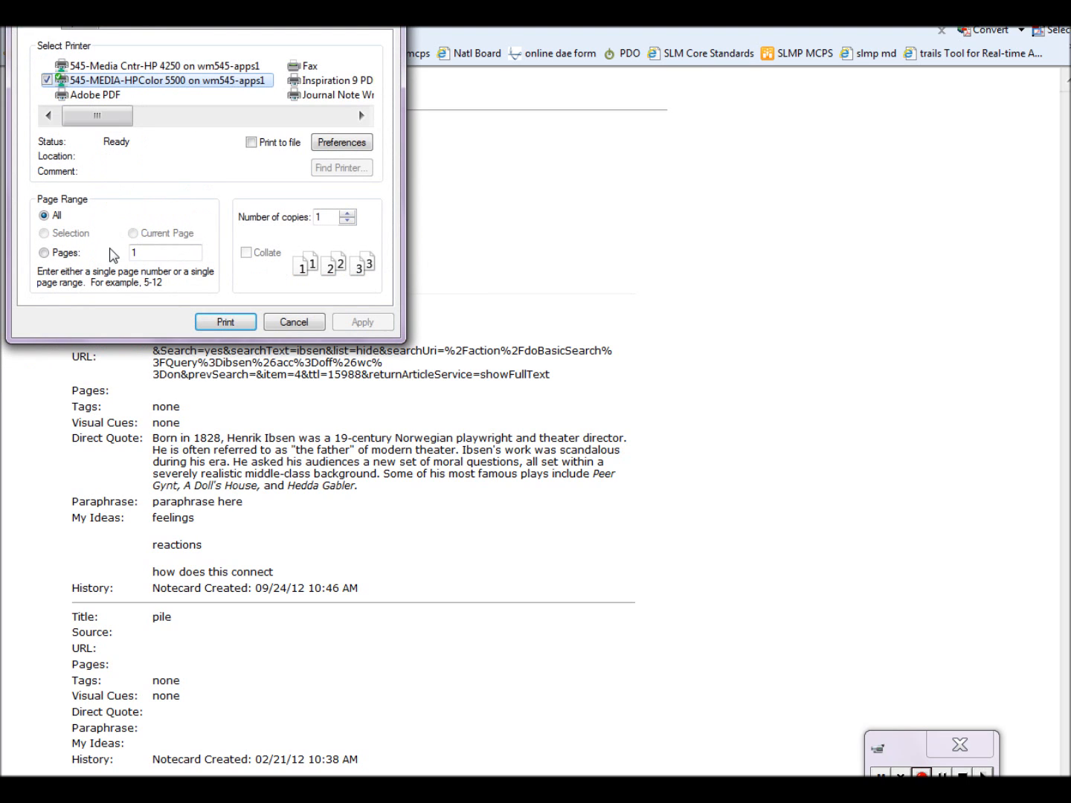
{"action": "left_click", "coordinate": [78, 64]}
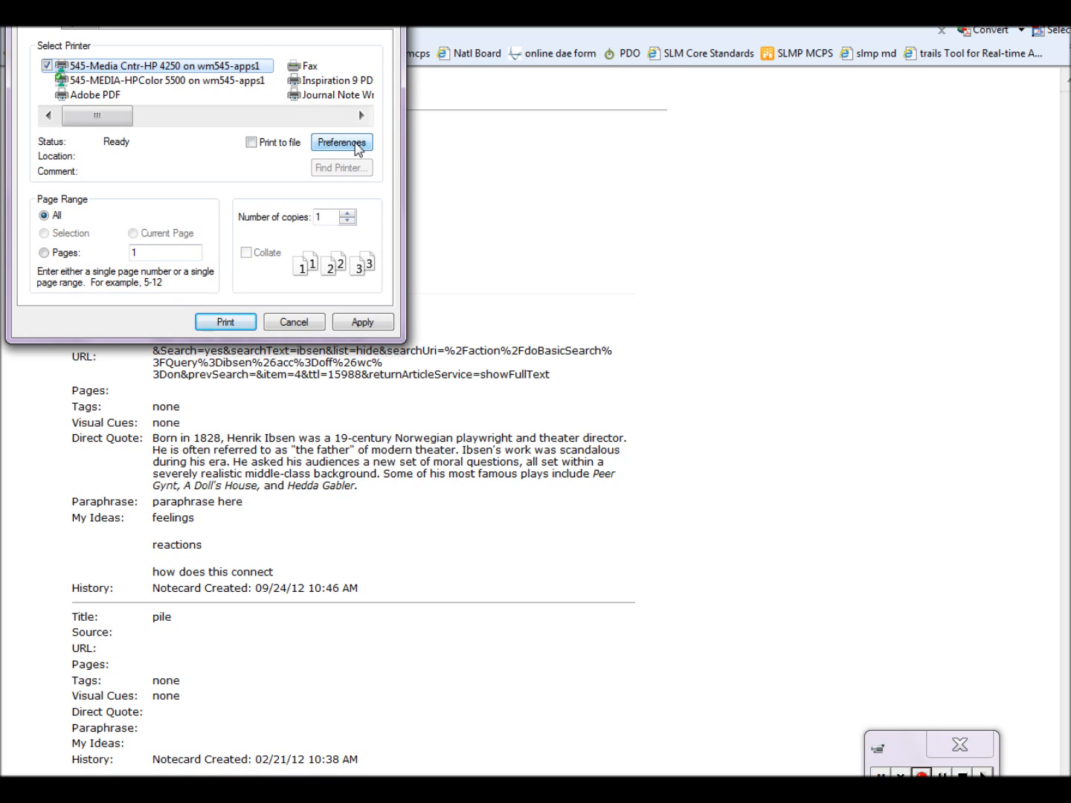
{"action": "left_click", "coordinate": [355, 147]}
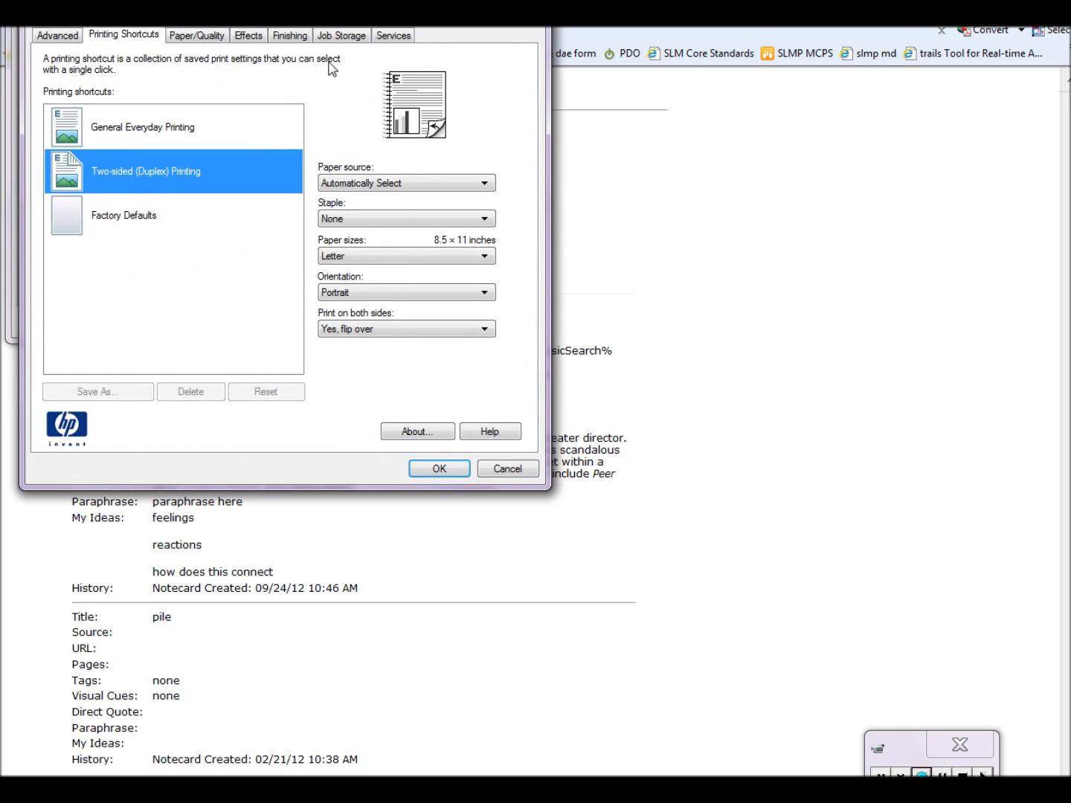
{"action": "left_click", "coordinate": [300, 41]}
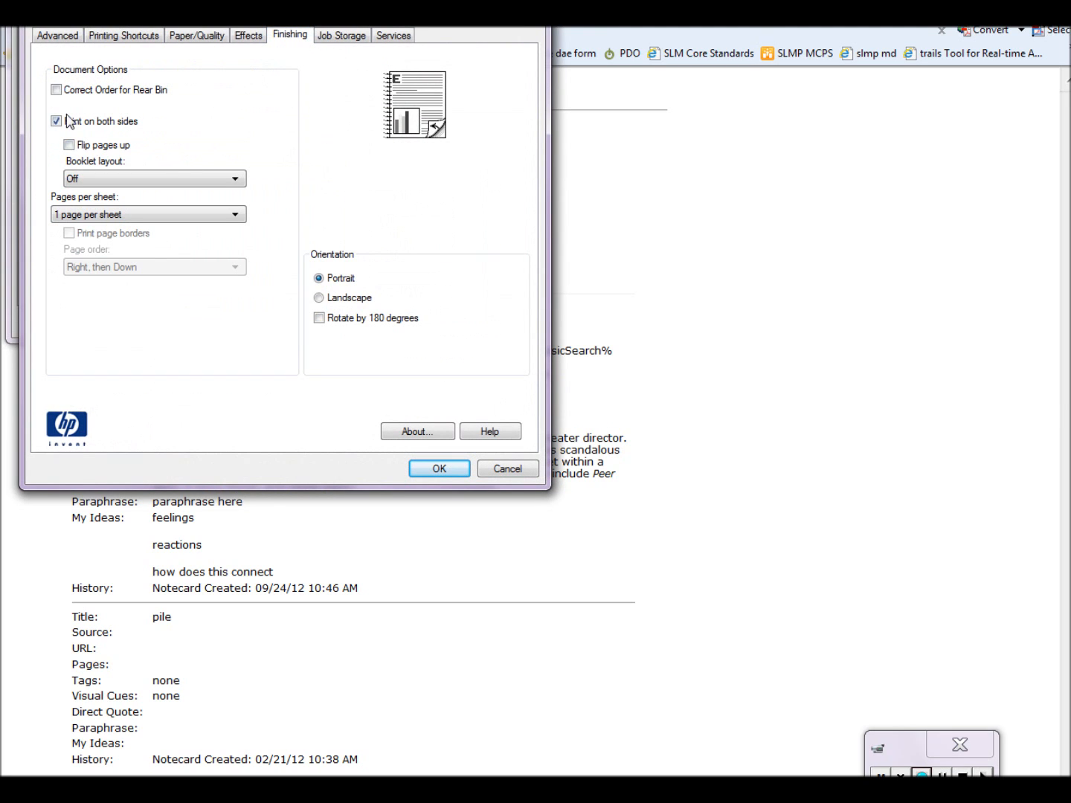
{"action": "left_click", "coordinate": [433, 470]}
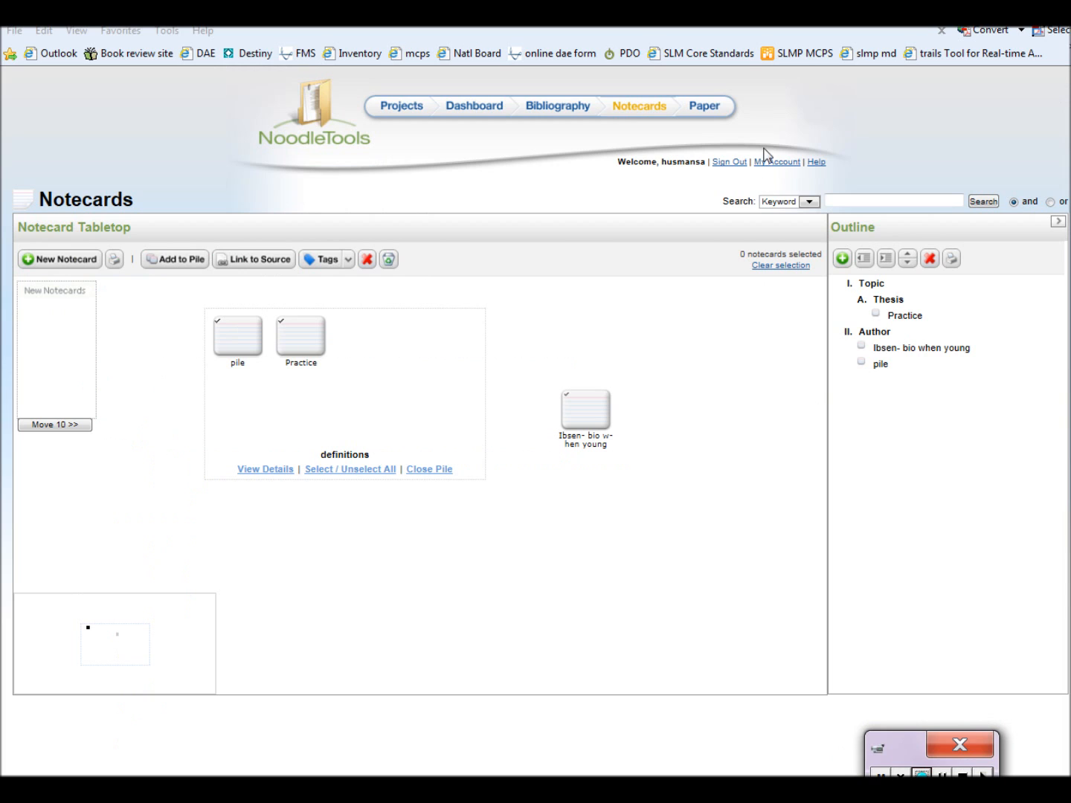
Open the Paper section's Google account sign-in page and return to the notecard tabletop.
{"action": "left_click", "coordinate": [706, 108]}
{"action": "left_click", "coordinate": [885, 108]}
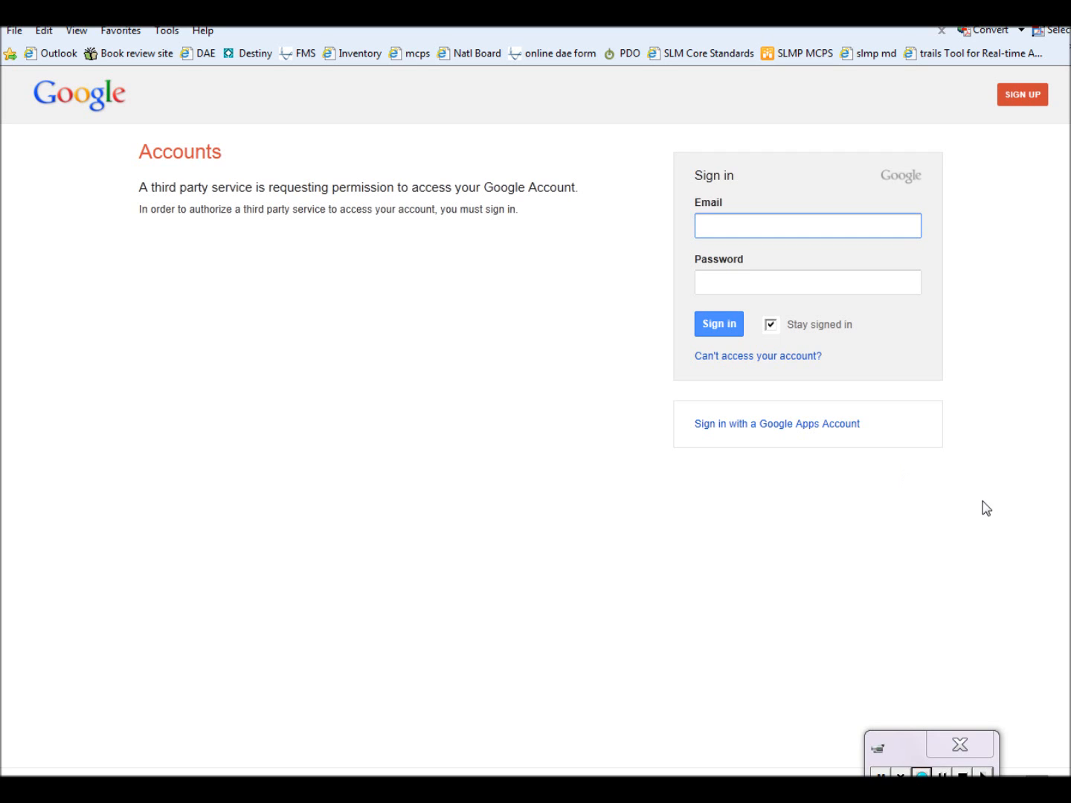
{"action": "left_click", "coordinate": [960, 745]}
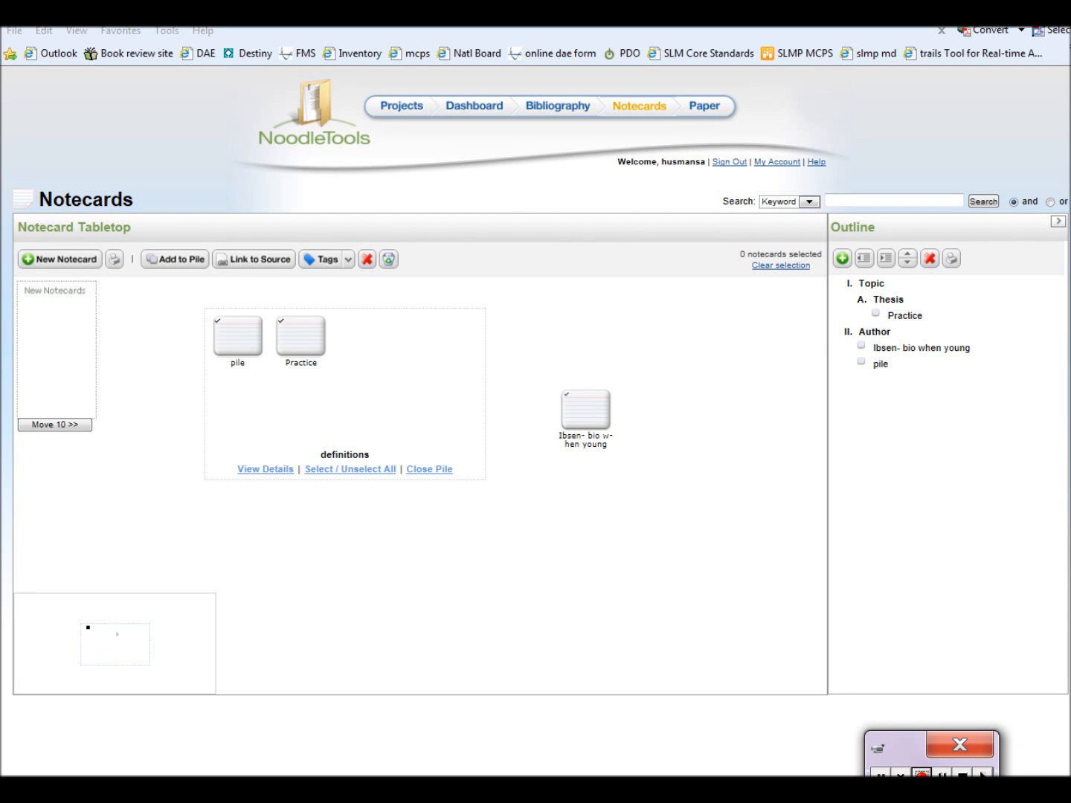